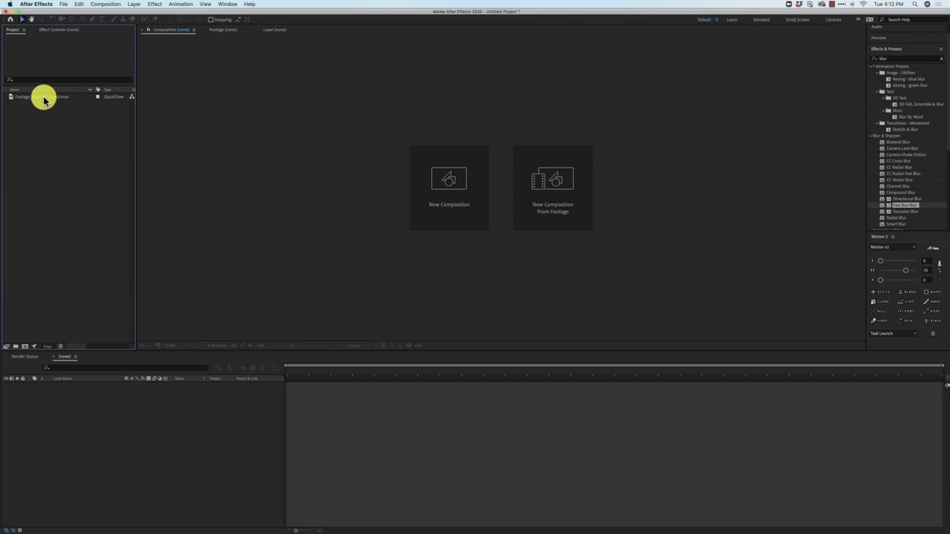
- Build a Footage_ColorCorrected composition from the green-screen clip in the Project panel
left_click_drag(42, 96, 25, 344)
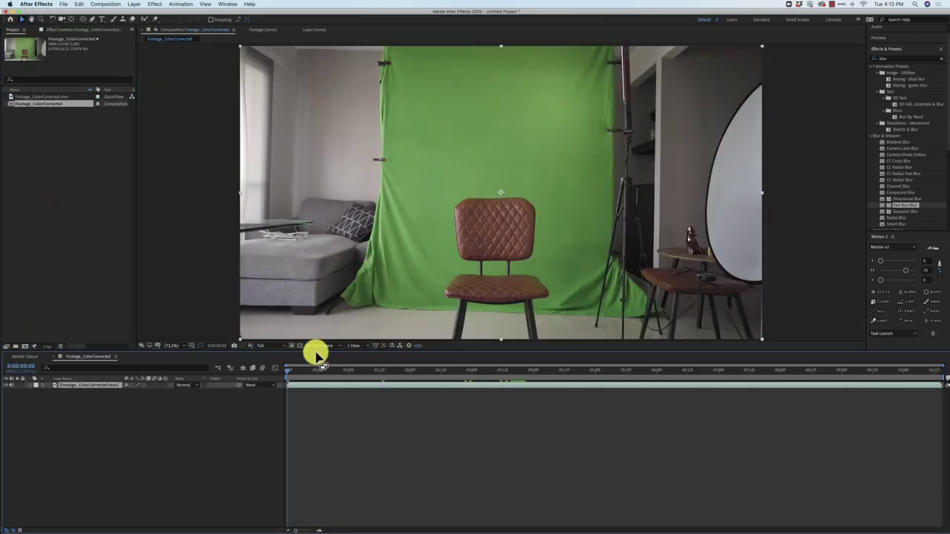
- Scrub to the seated man, search effects for 'keylight' and select the Keylight + Spill Suppressor preset
left_click_drag(346, 368, 595, 379)
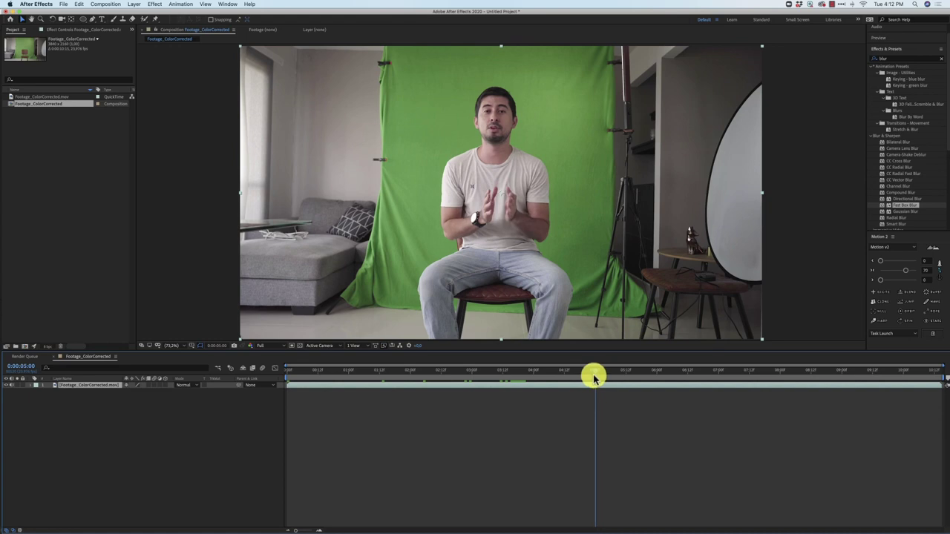
left_click(908, 60)
key("BackSpace")
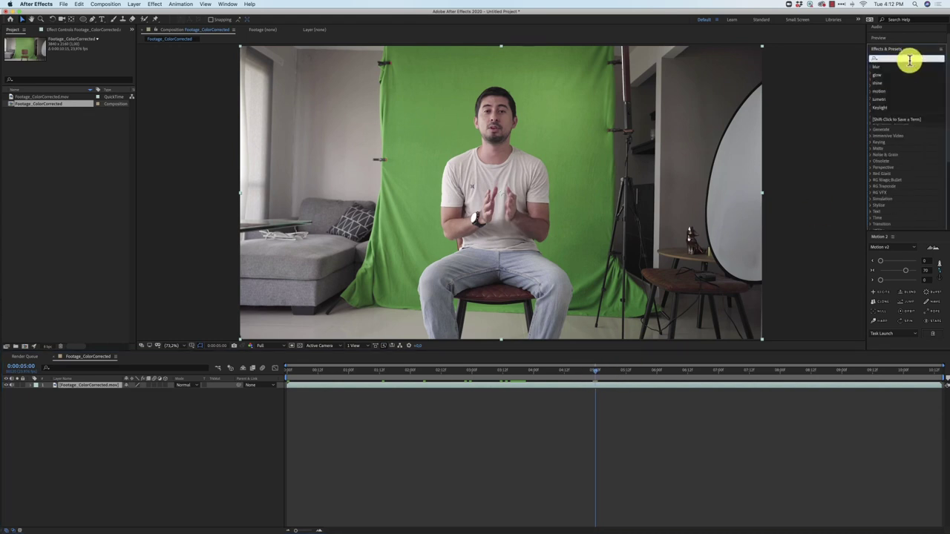
type("keylight")
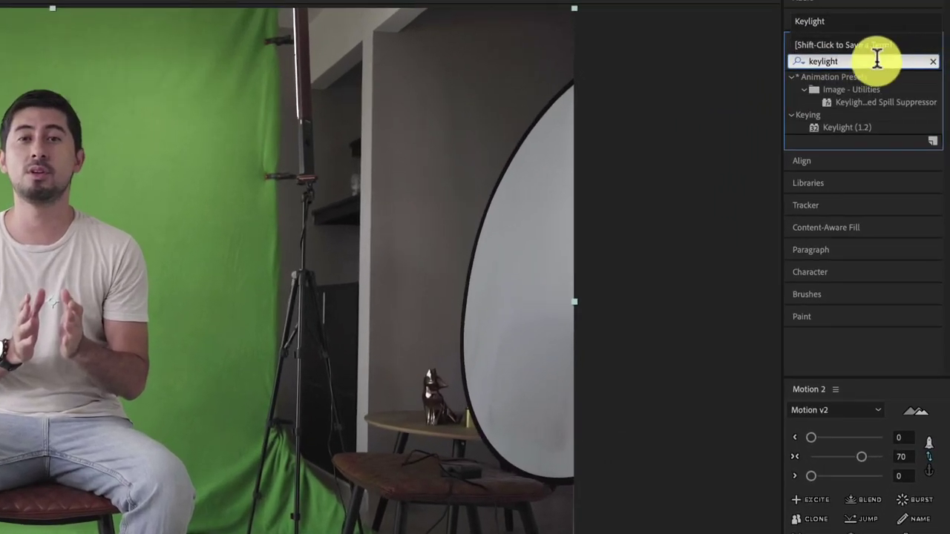
left_click(854, 106)
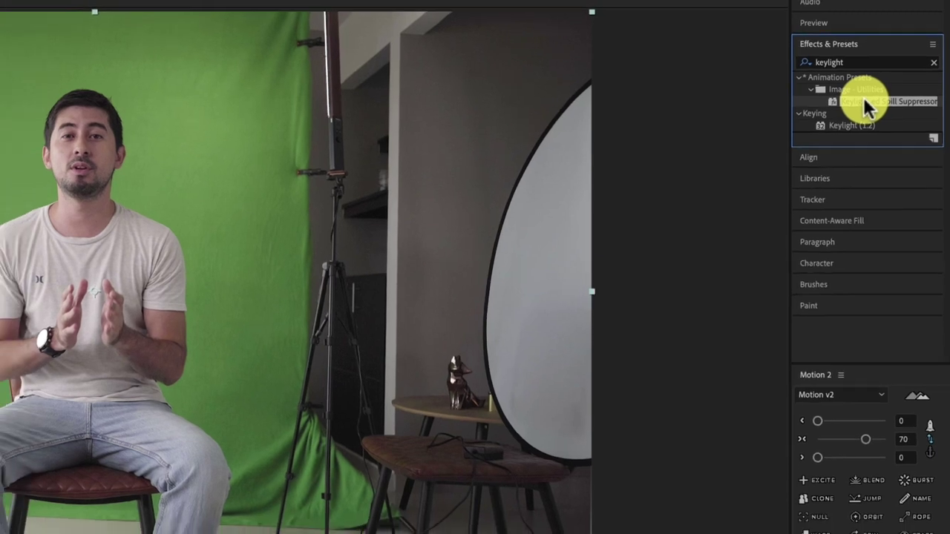
- Apply the Keylight + Spill Suppressor preset and draw a rectangle Mask 1 around the seated man
left_click_drag(863, 97, 98, 386)
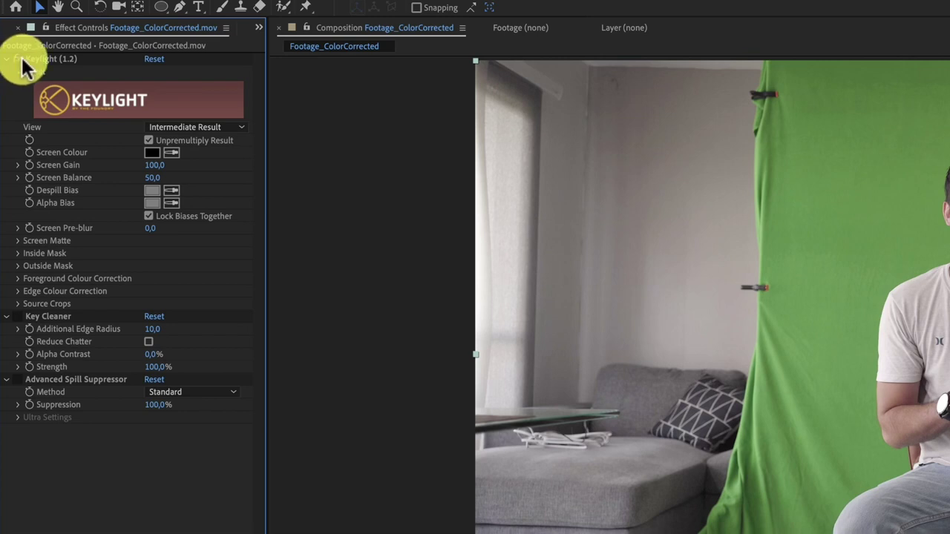
left_click_drag(162, 7, 215, 7)
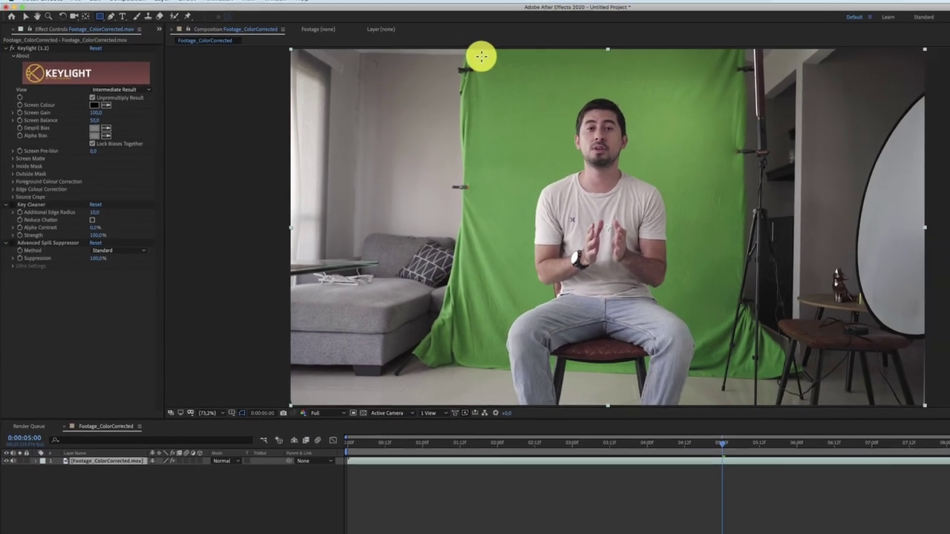
left_click(799, 64)
left_click_drag(443, 67, 638, 355)
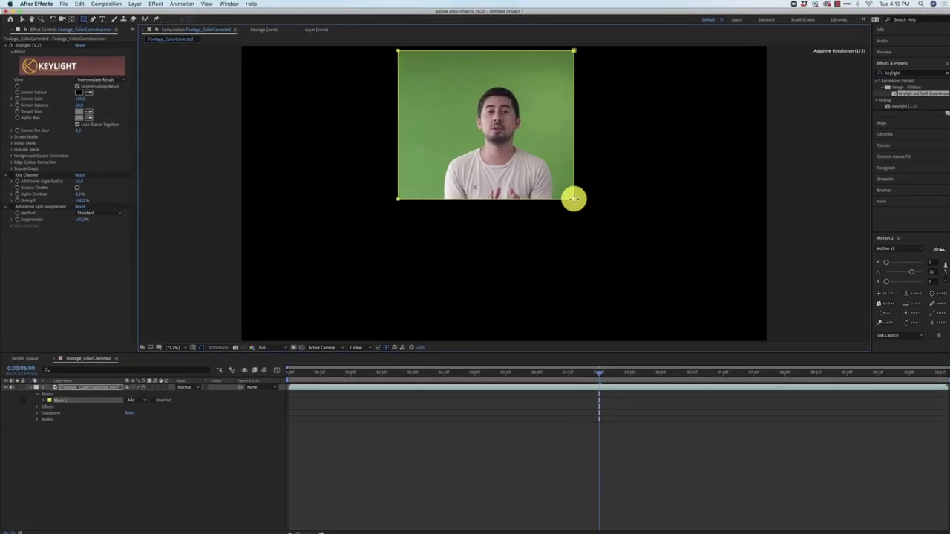
left_click_drag(594, 334, 595, 310)
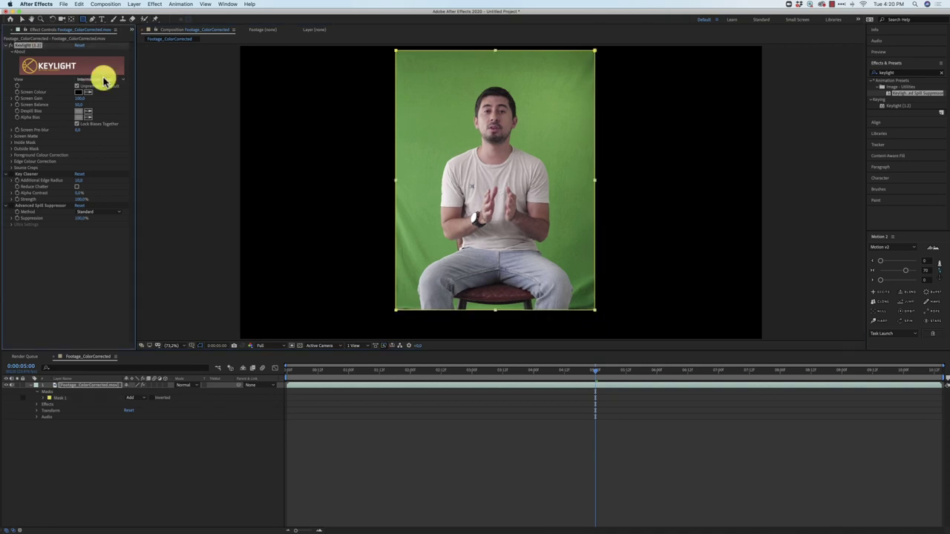
- Keep Keylight's View on Intermediate Result and sample the green backdrop as the Screen Colour
left_click(104, 80)
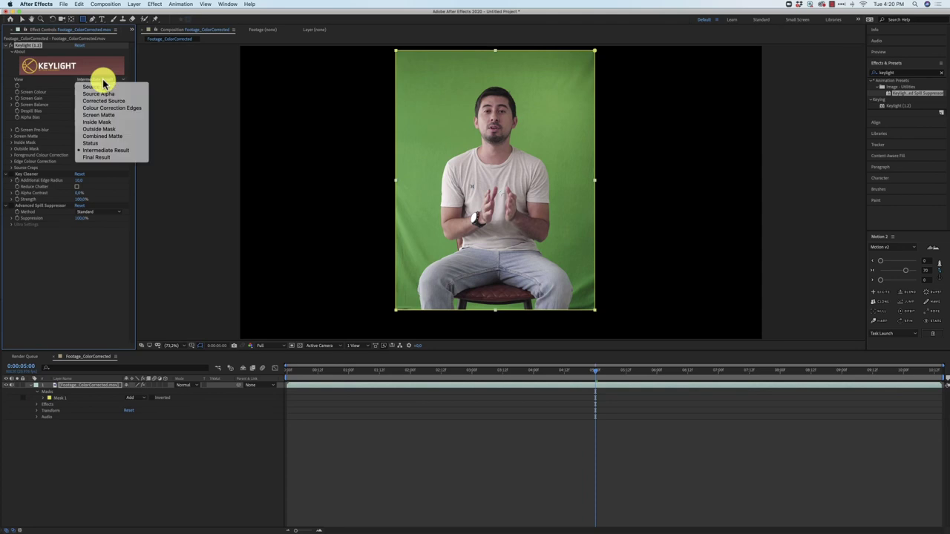
left_click(99, 150)
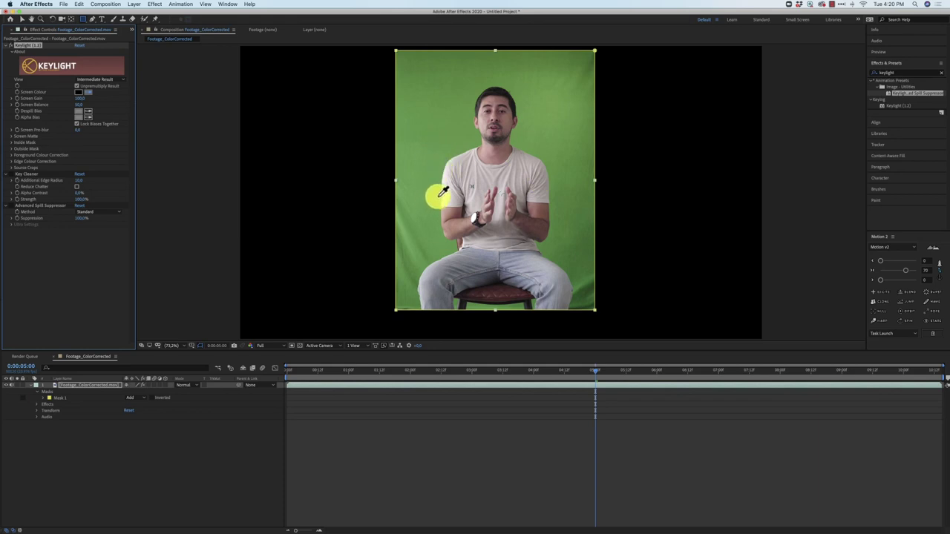
left_click(449, 247)
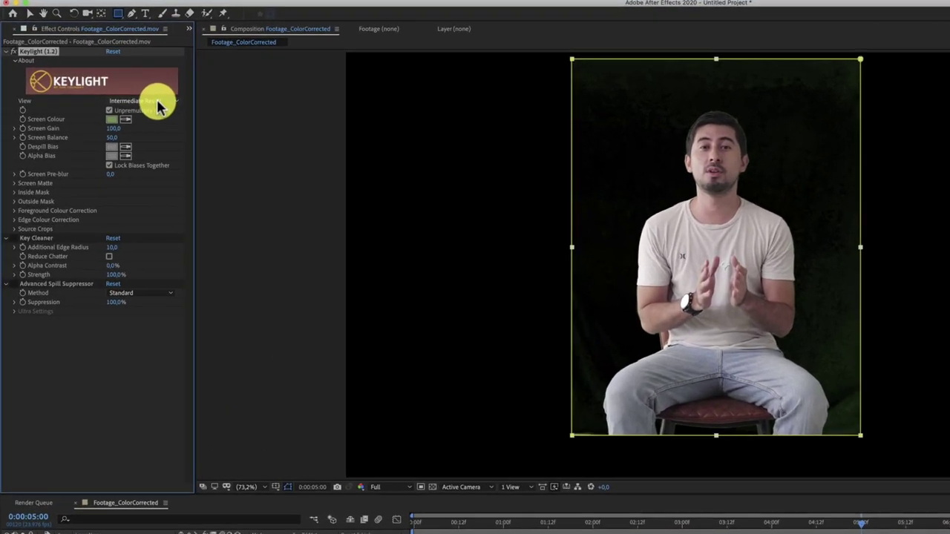
- Switch Keylight's View from Intermediate Result to Screen Matte
left_click(108, 81)
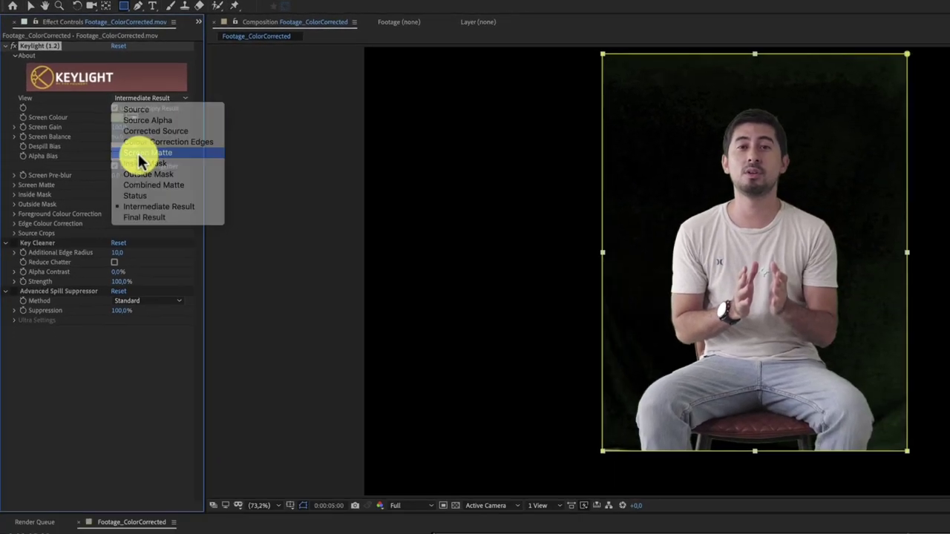
left_click(181, 200)
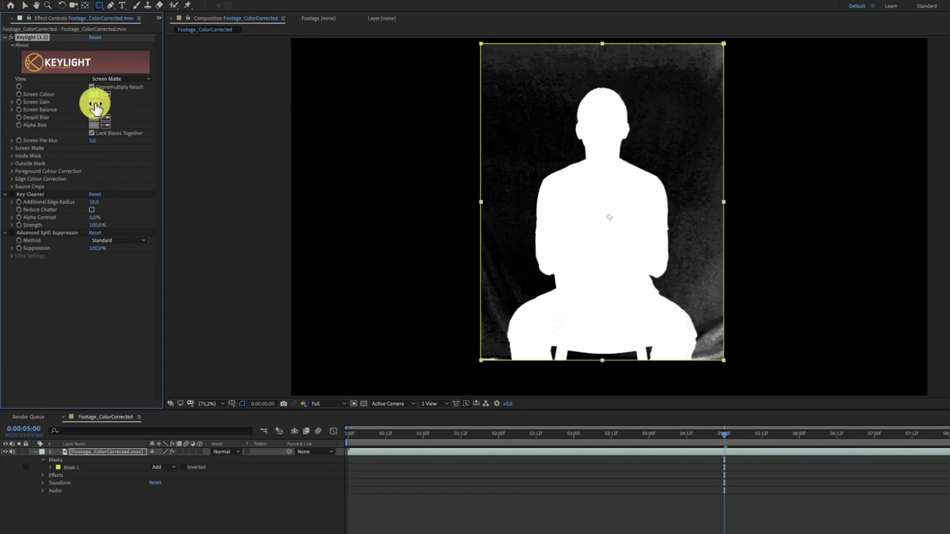
- Set Keylight Screen Gain to 125, Screen Balance to 40 and Screen Pre-blur to 4.0
left_click_drag(96, 104, 100, 104)
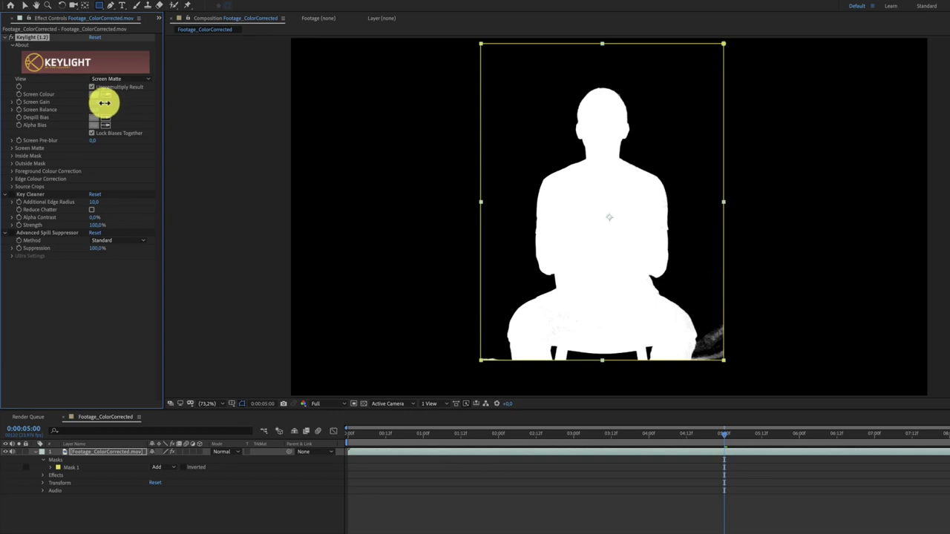
left_click_drag(106, 103, 107, 103)
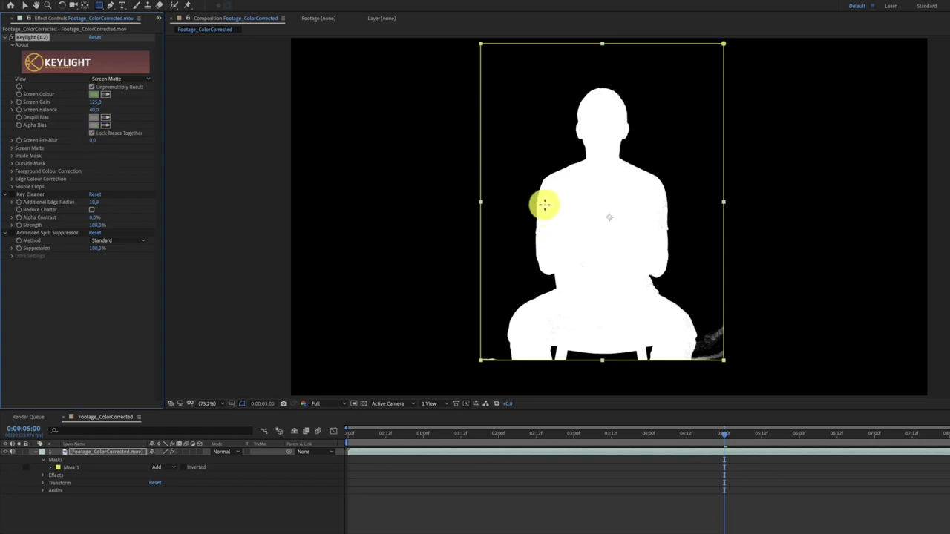
left_click(95, 139)
type("5")
left_click(93, 139)
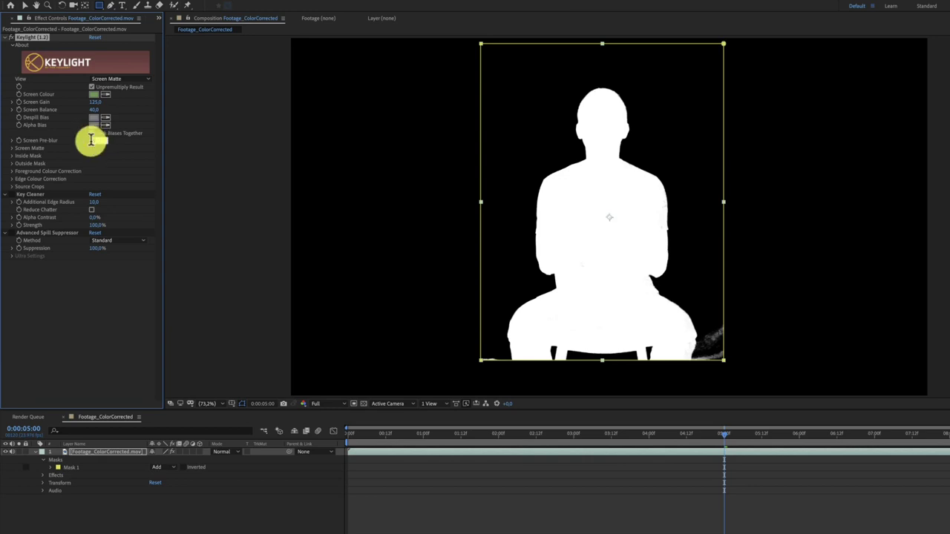
type("6")
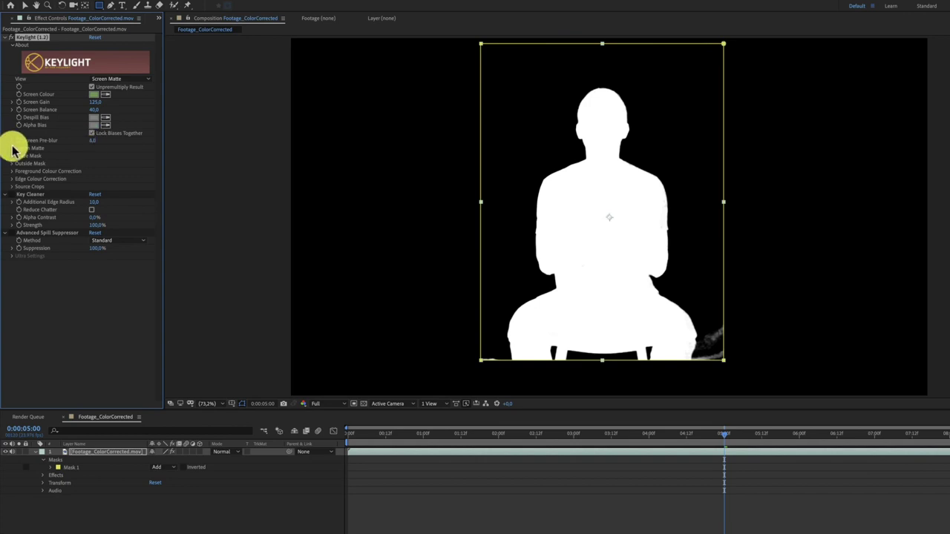
left_click(11, 147)
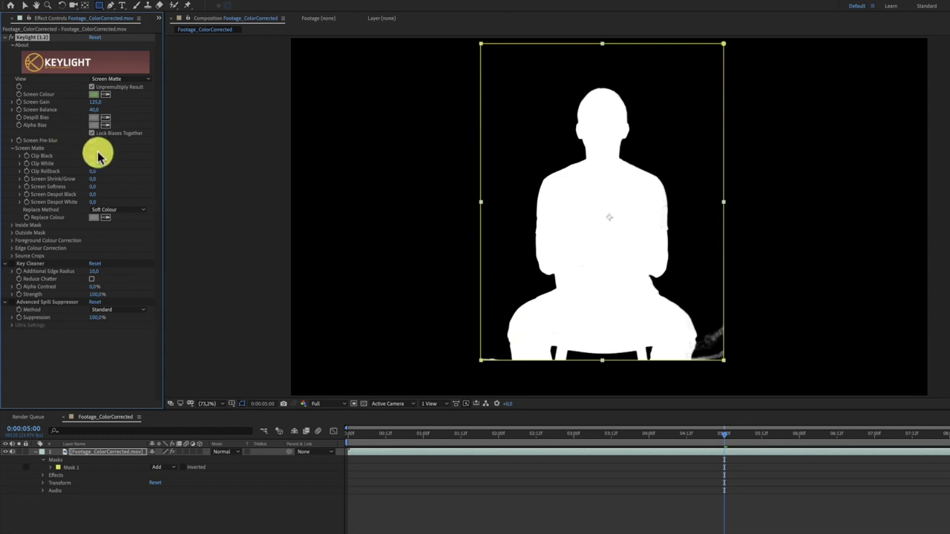
- Set the Screen Matte's Clip Black to 30 and Clip White to 86
left_click_drag(94, 157, 100, 157)
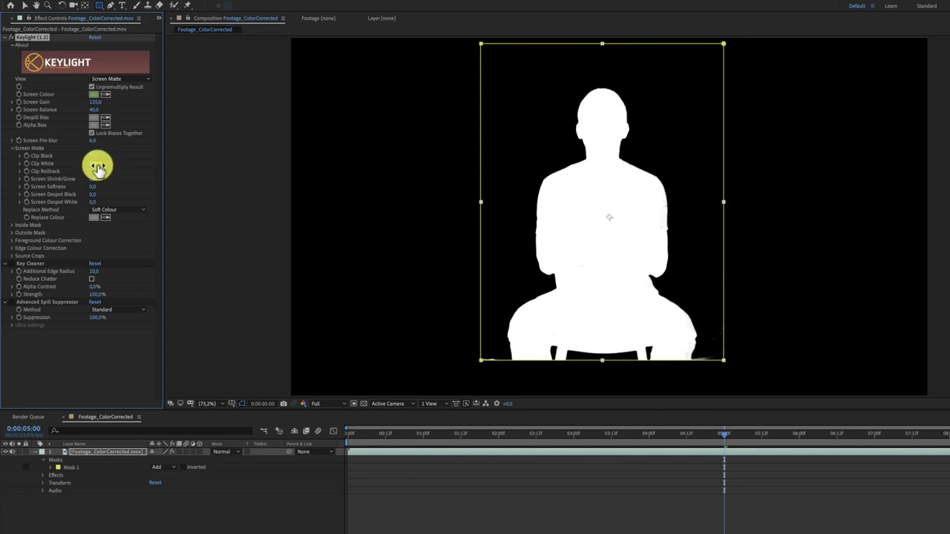
mouse_move(99, 165)
left_mouse_down()
mouse_move(86, 167)
mouse_move(100, 167)
left_mouse_up()
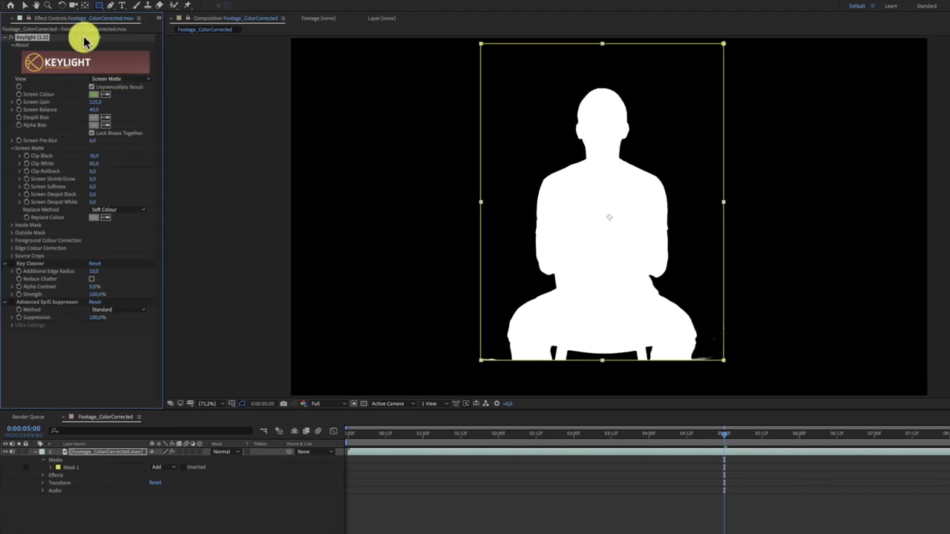
left_click(123, 79)
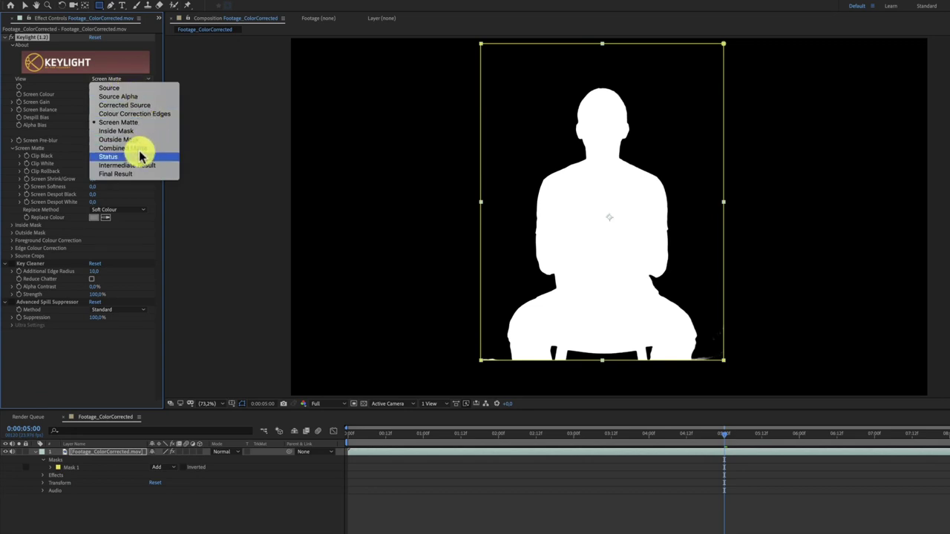
- Set Keylight's View back to Intermediate Result and deselect the footage layer
left_click(138, 165)
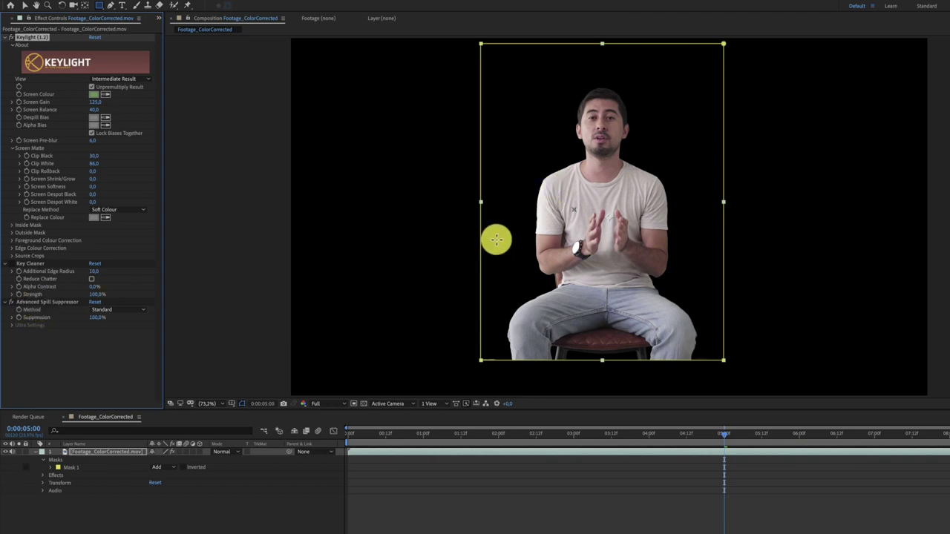
left_click(256, 490)
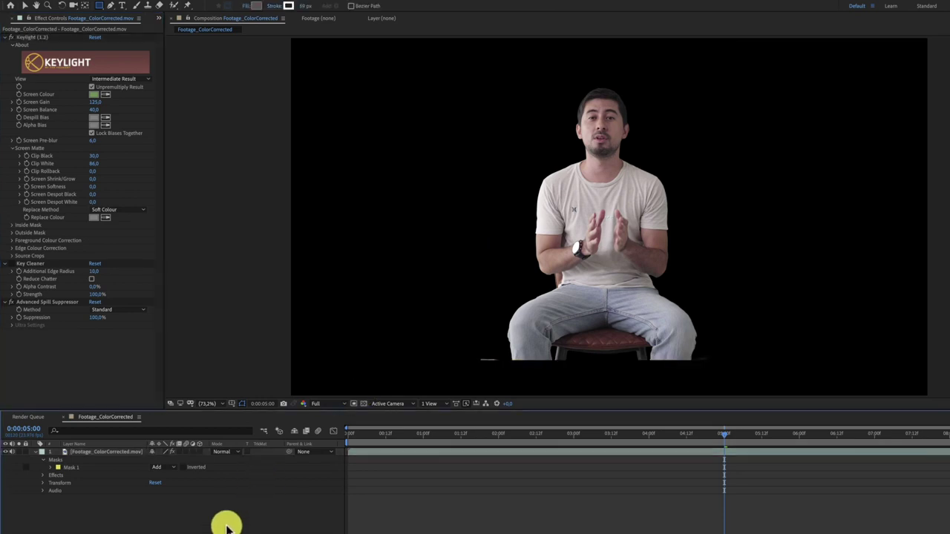
- Draw a freeform Mask 2 around the leftover patch near the man's feet
key("g")
left_click(93, 449)
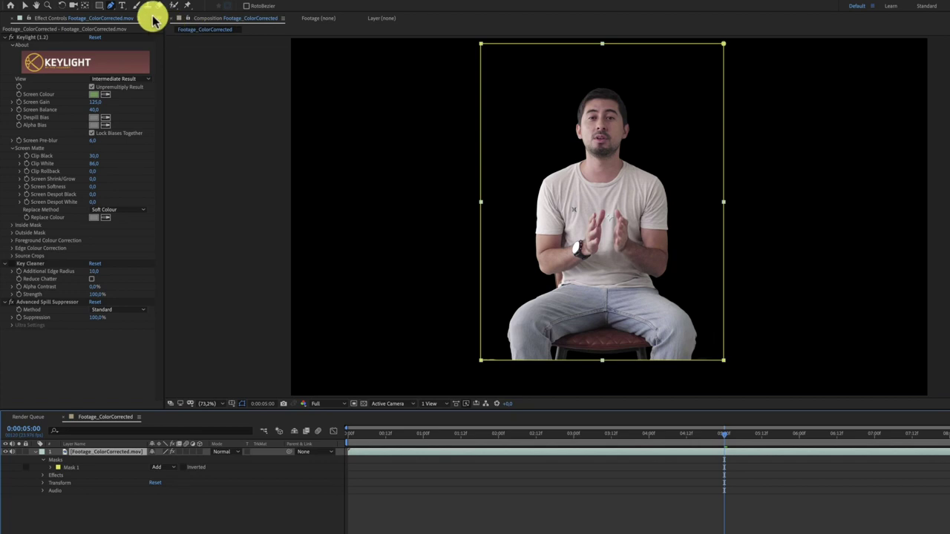
left_click_drag(464, 355, 505, 366)
left_click(506, 372)
left_click(487, 378)
left_click(457, 375)
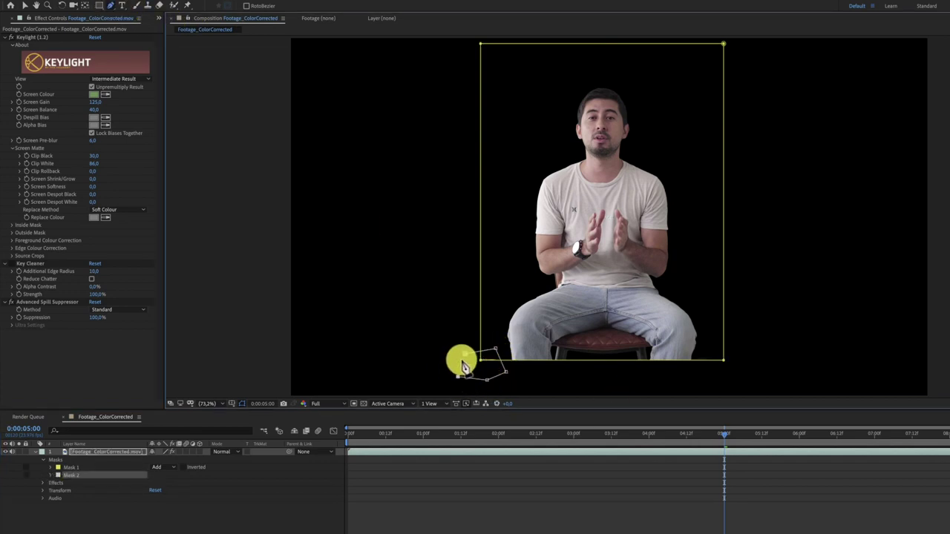
left_click(464, 356)
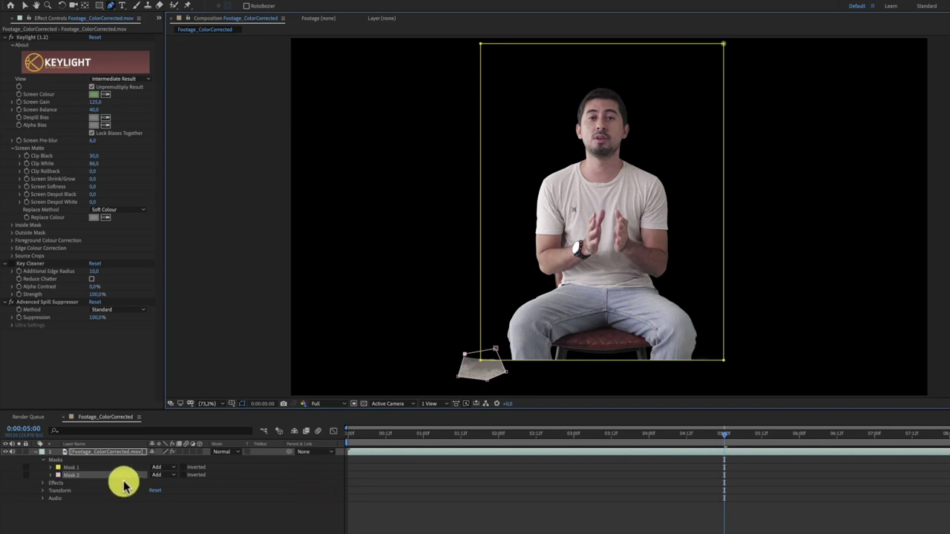
- Set Mask 2's mode to Subtract and check the cleaned-up key with the layer deselected
left_click(155, 474)
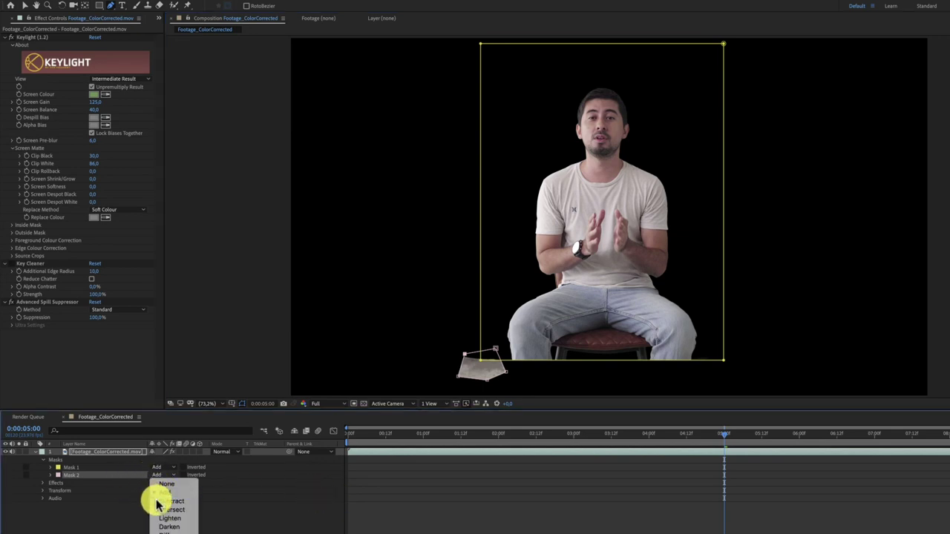
left_click(157, 503)
left_click(155, 501)
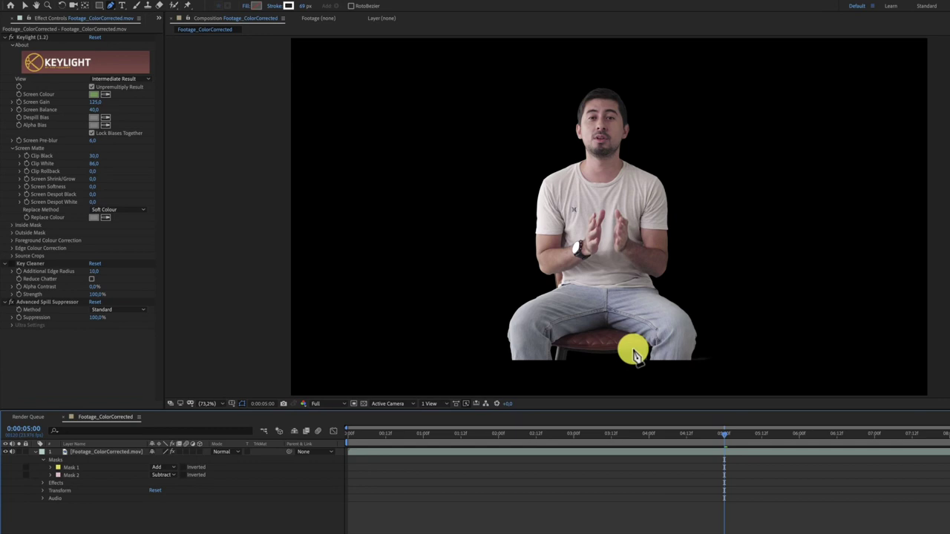
left_click(158, 18)
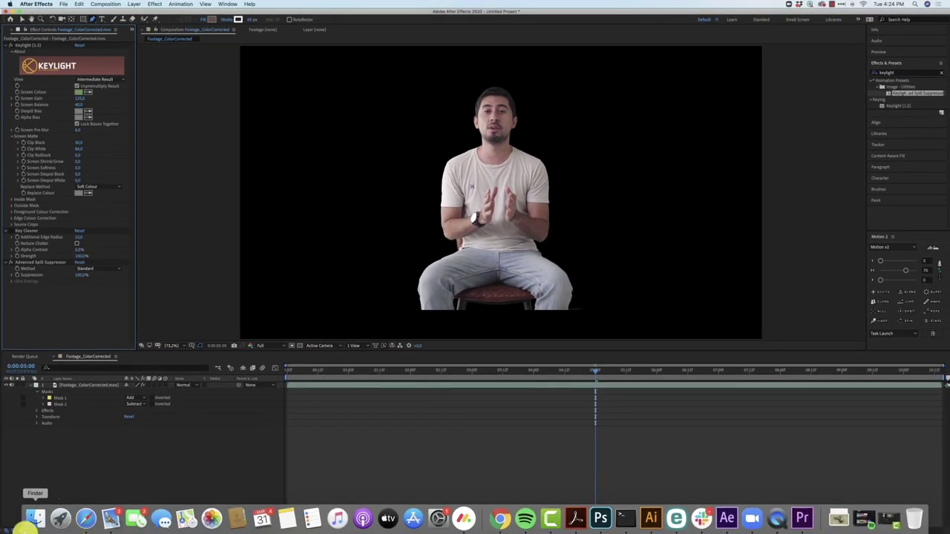
- Drag the living-room JPG from 07_Images in Finder into the timeline, below the keyed footage
left_click(28, 524)
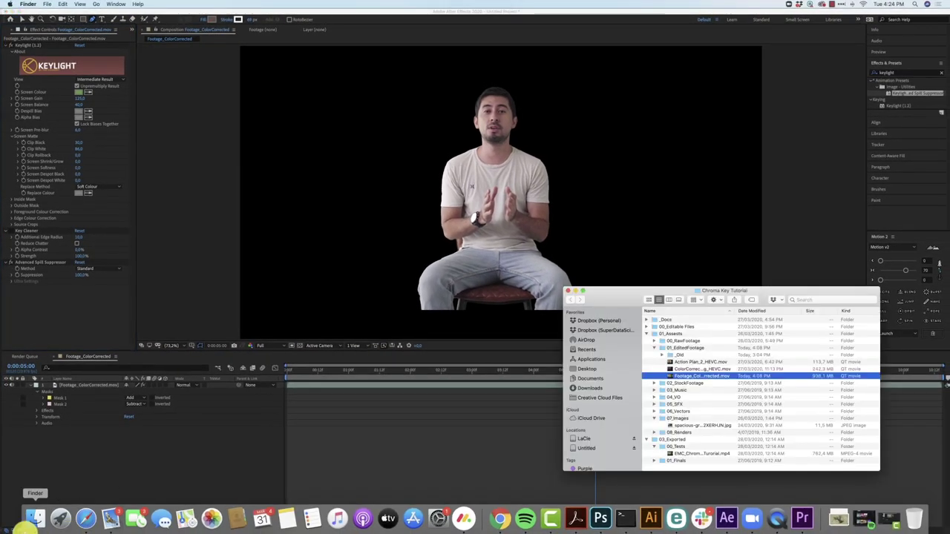
left_click(657, 349)
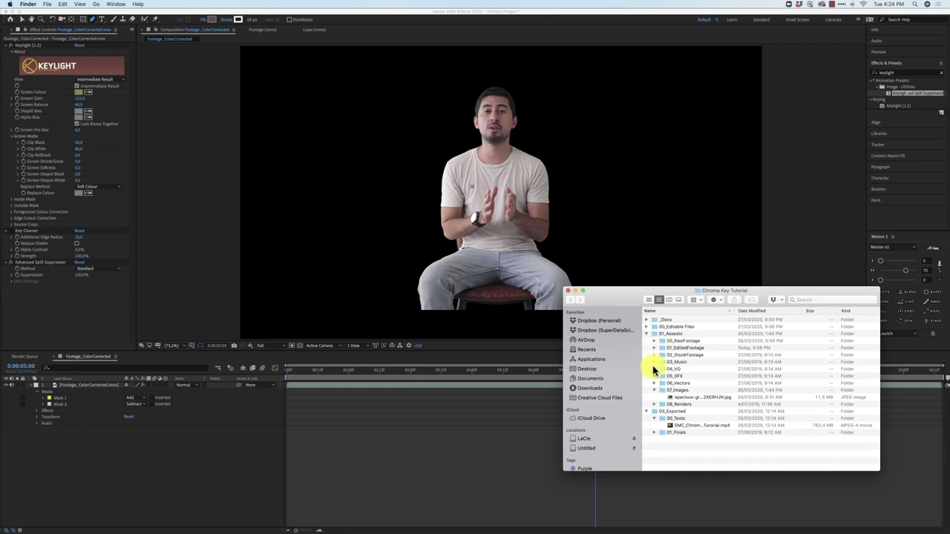
left_click_drag(697, 397, 190, 452)
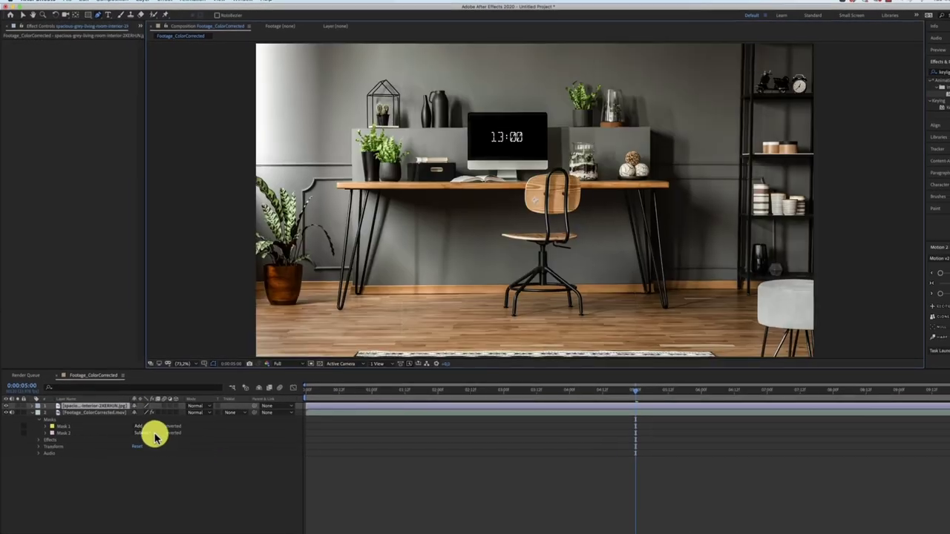
left_click_drag(121, 409, 114, 466)
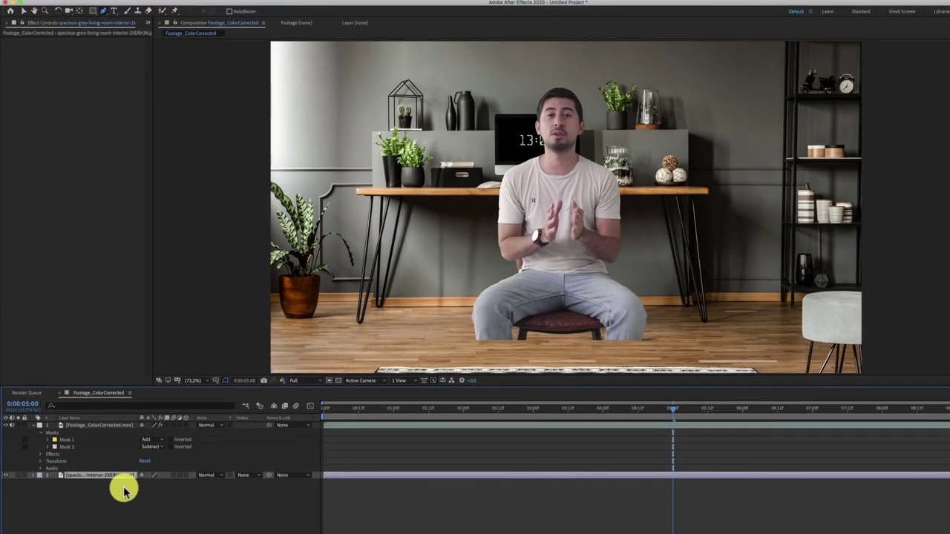
- Scale the keyed footage layer up to about 124%
left_click(105, 425)
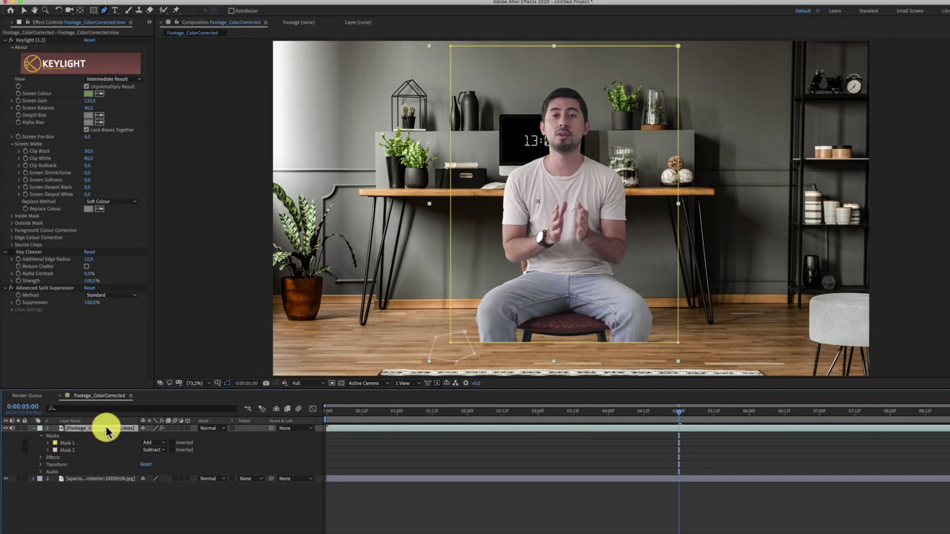
key("s")
left_click_drag(152, 438, 166, 438)
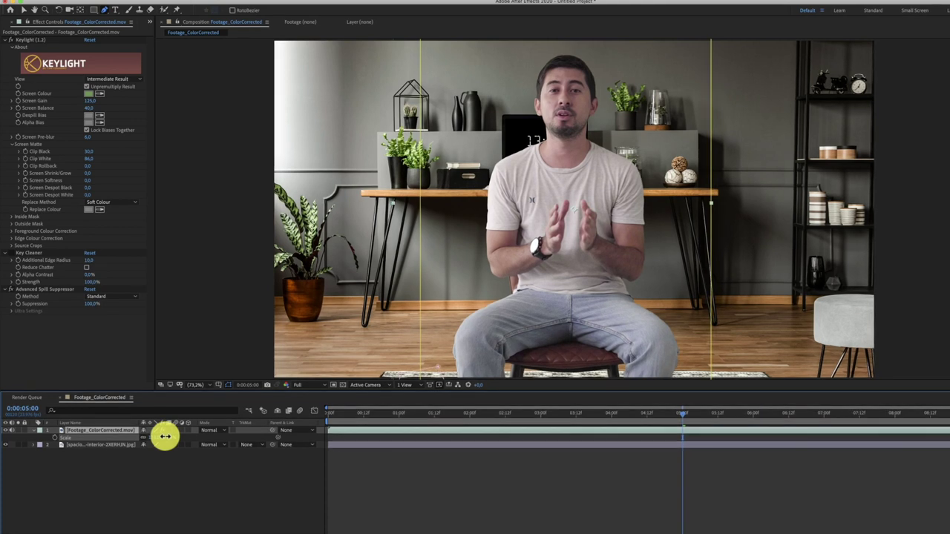
- Shrink the living-room background layer and shift it slightly up in the viewer
left_click(106, 448)
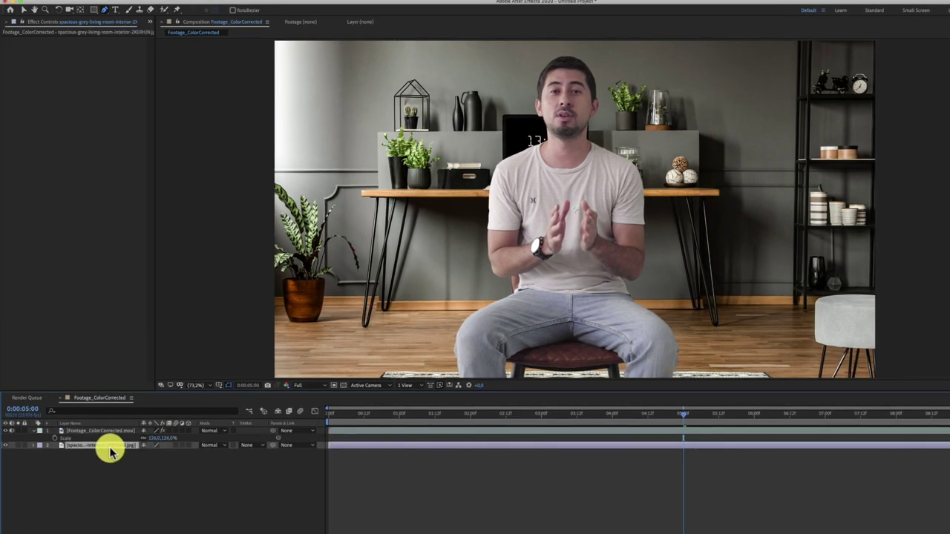
left_click_drag(173, 456, 161, 456)
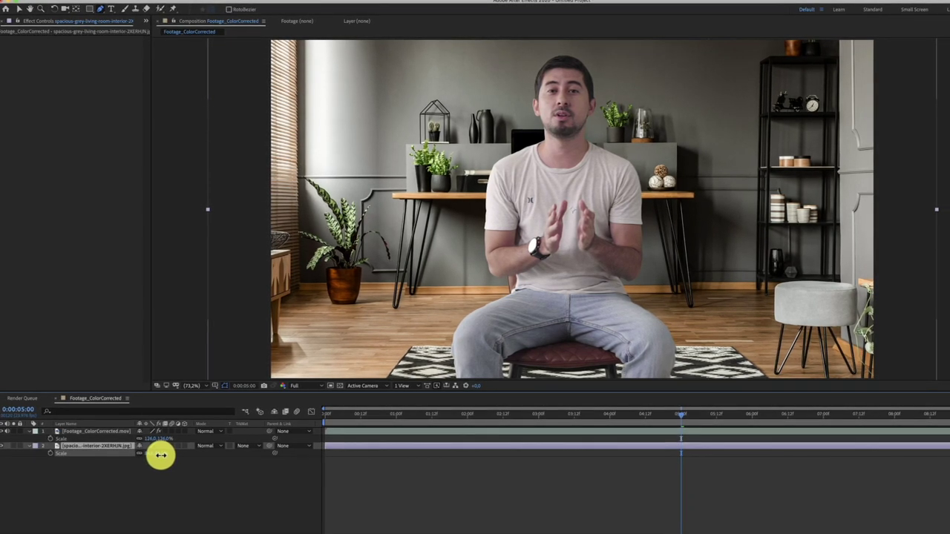
left_click_drag(161, 455, 160, 455)
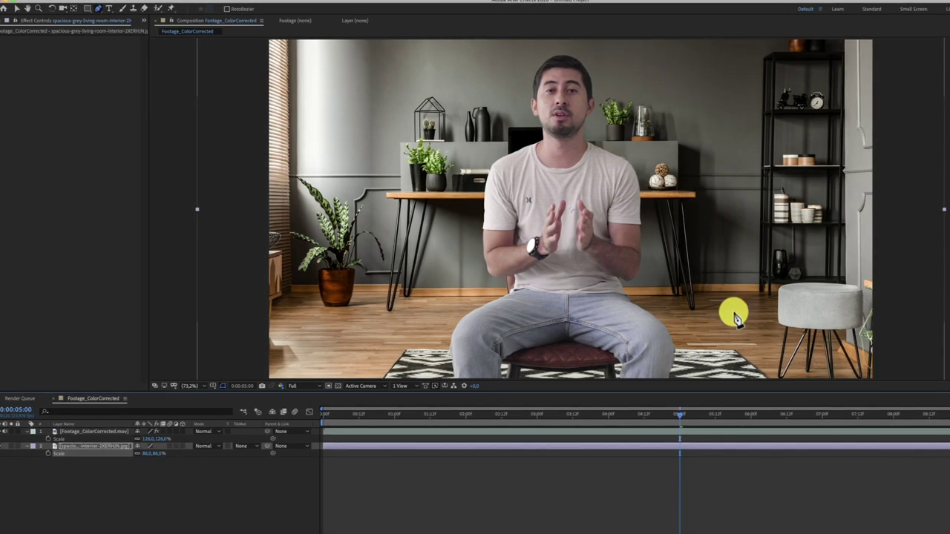
left_click(733, 278)
key("v")
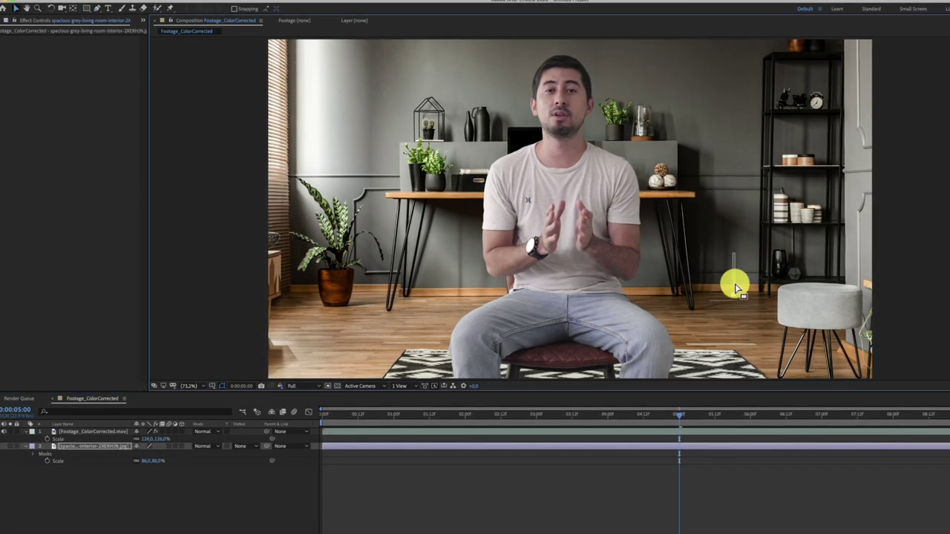
key("ctrl+z")
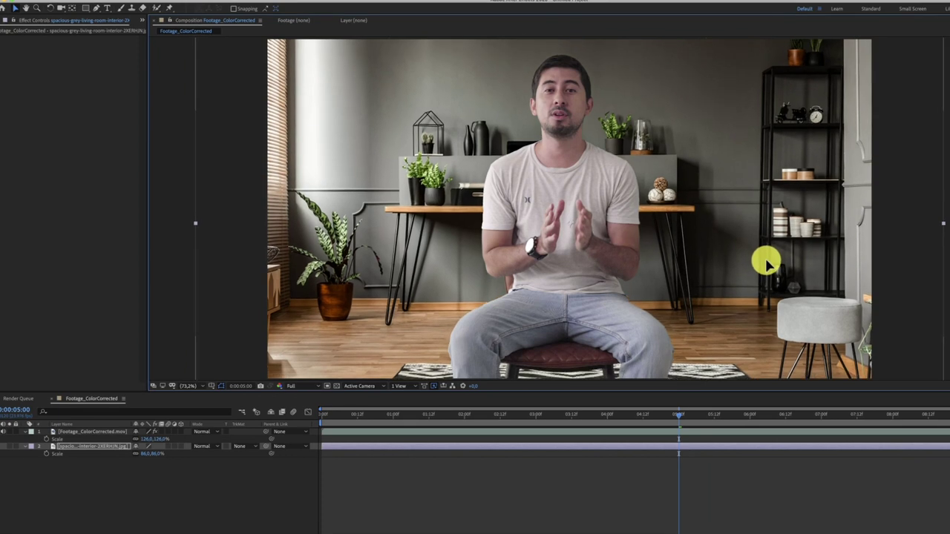
left_click_drag(768, 260, 772, 252)
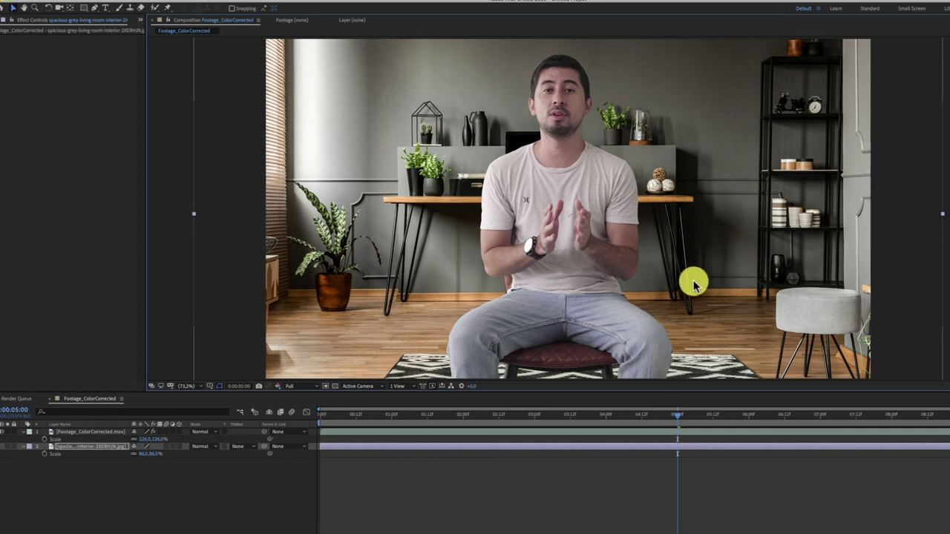
- Fine-tune the room background's scale to 77%
left_click(62, 432)
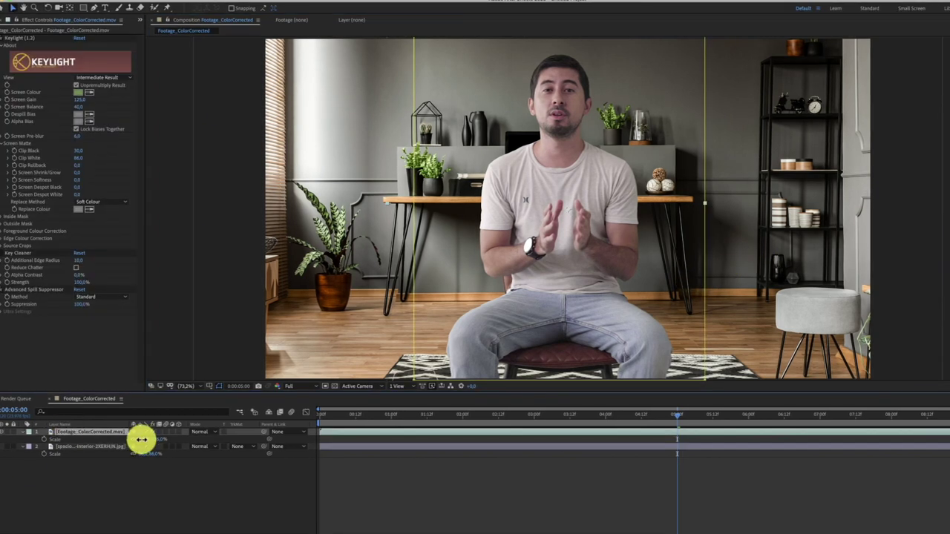
left_click(78, 446)
key("a")
key("a")
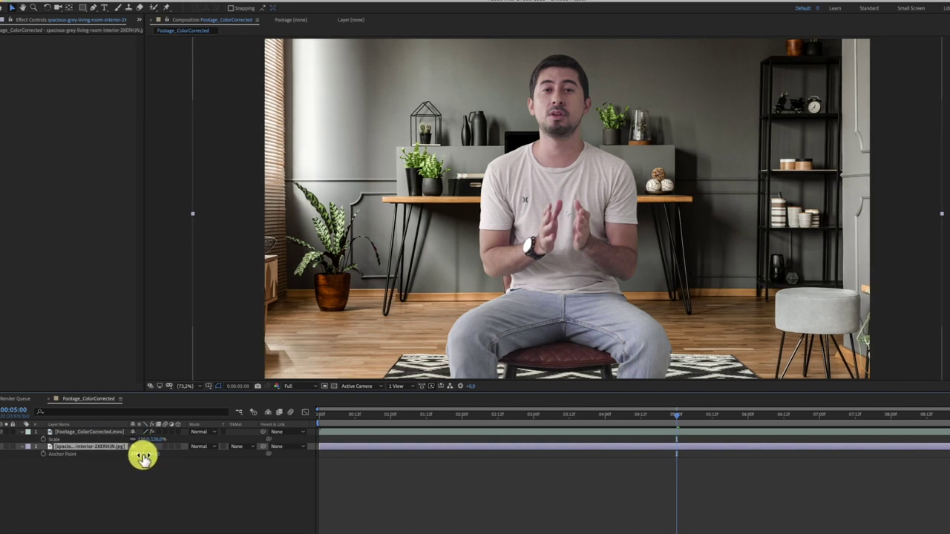
left_click_drag(148, 458, 147, 457)
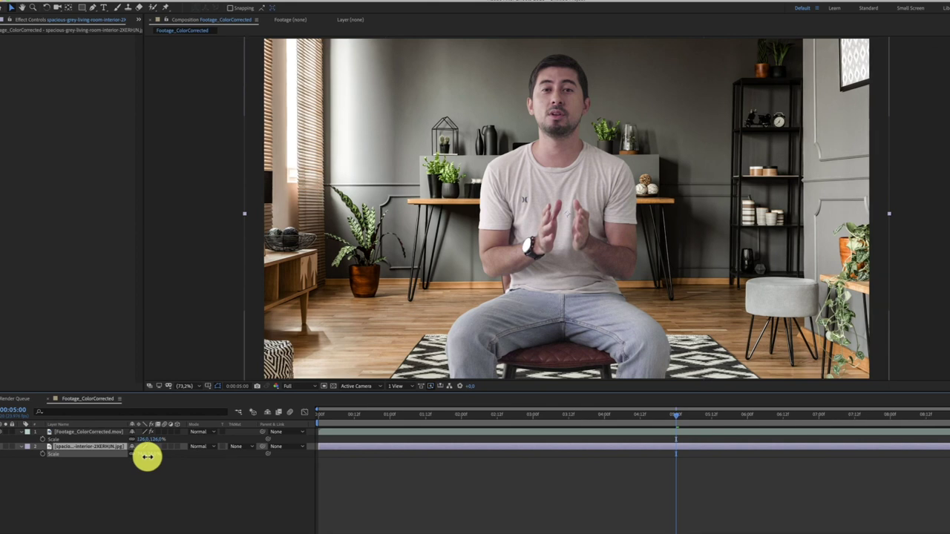
left_click_drag(146, 457, 149, 457)
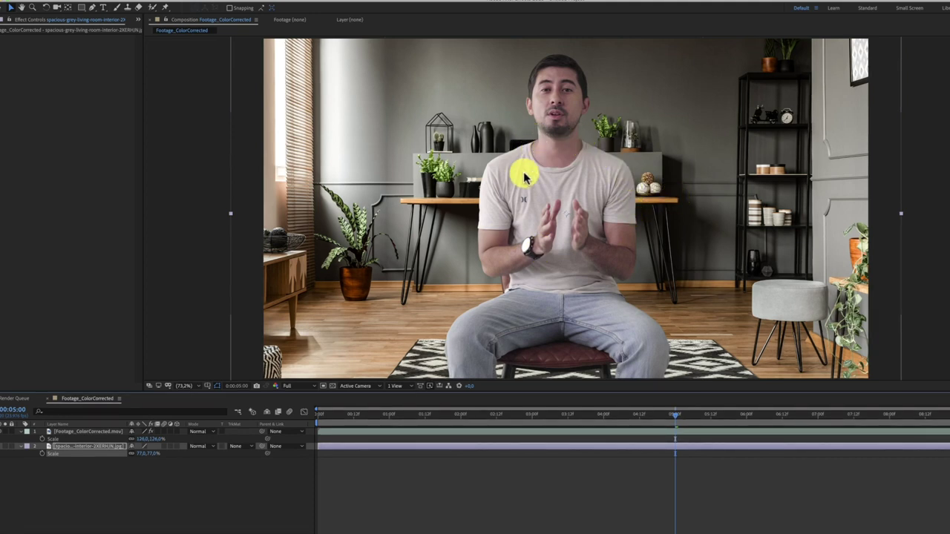
left_click(138, 499)
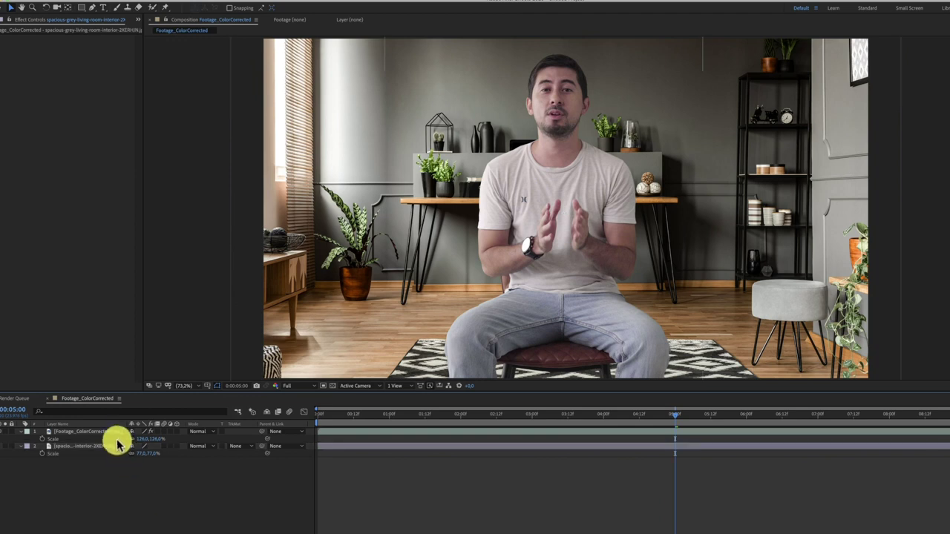
left_click(115, 436)
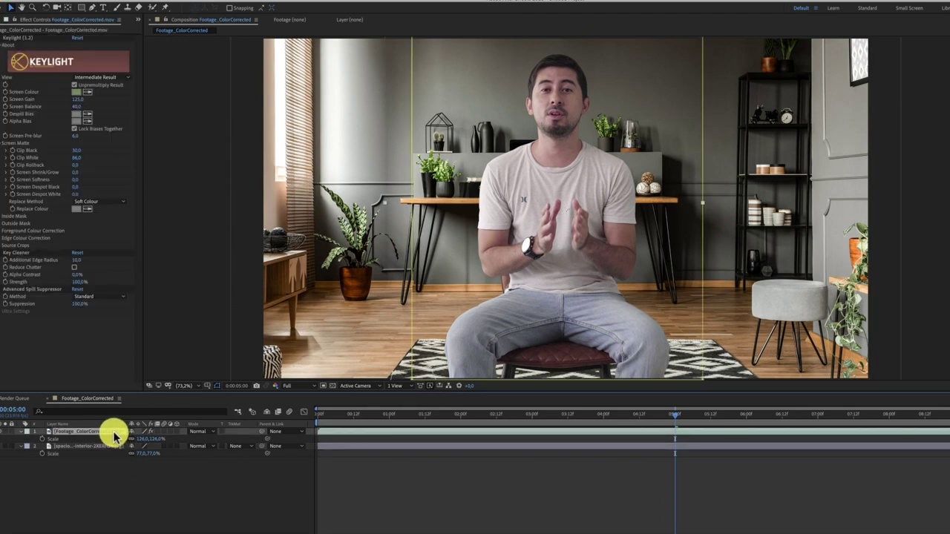
- Apply Lumetri Color to the keyed footage layer
left_click(155, 477)
left_click(87, 433)
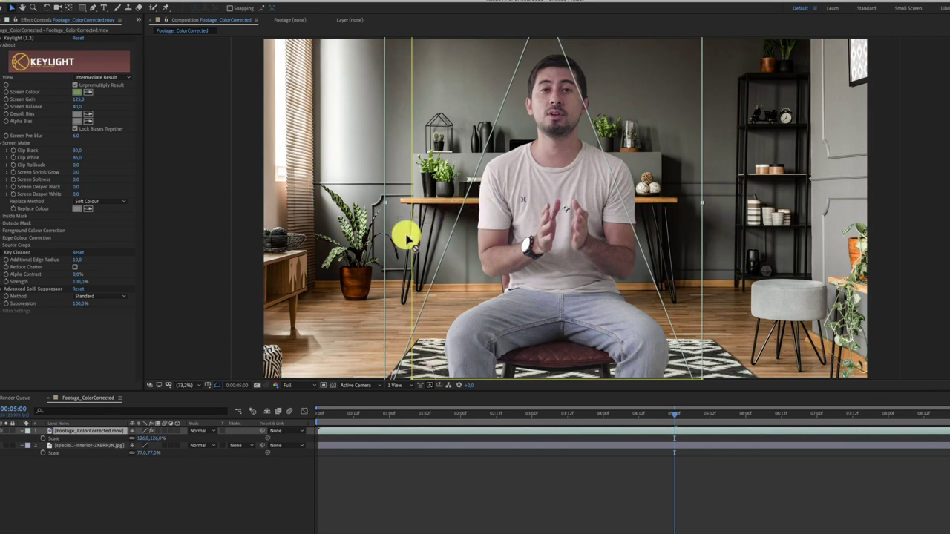
left_click_drag(70, 435, 85, 429)
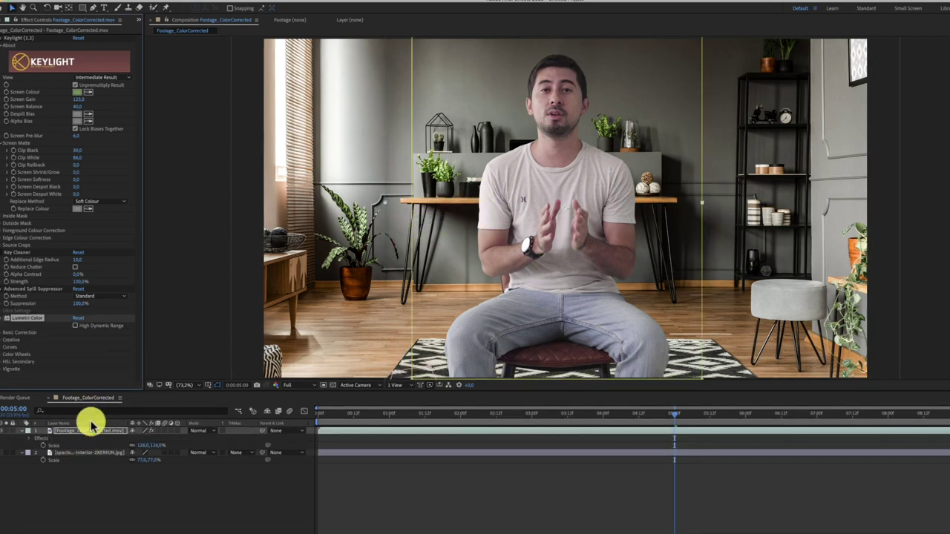
- Set the footage's white balance to Temperature 3.0 and Tint -4.0
left_click(3, 334)
scroll(2, 335, "down", 3)
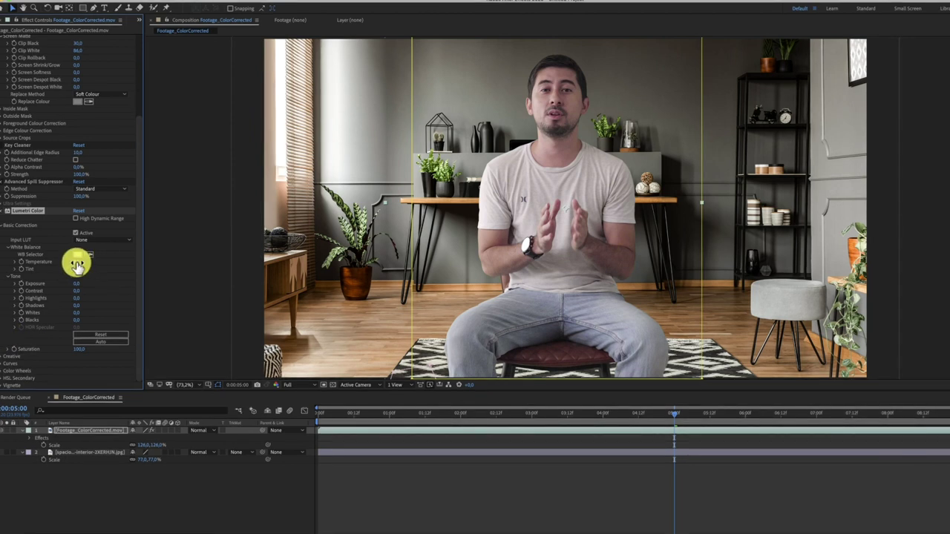
left_click_drag(74, 262, 77, 262)
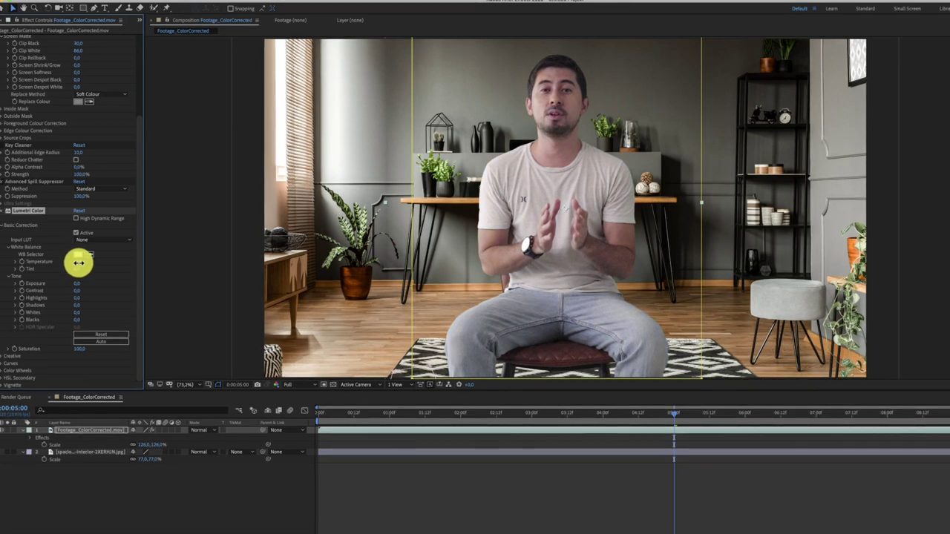
left_click_drag(79, 263, 79, 272)
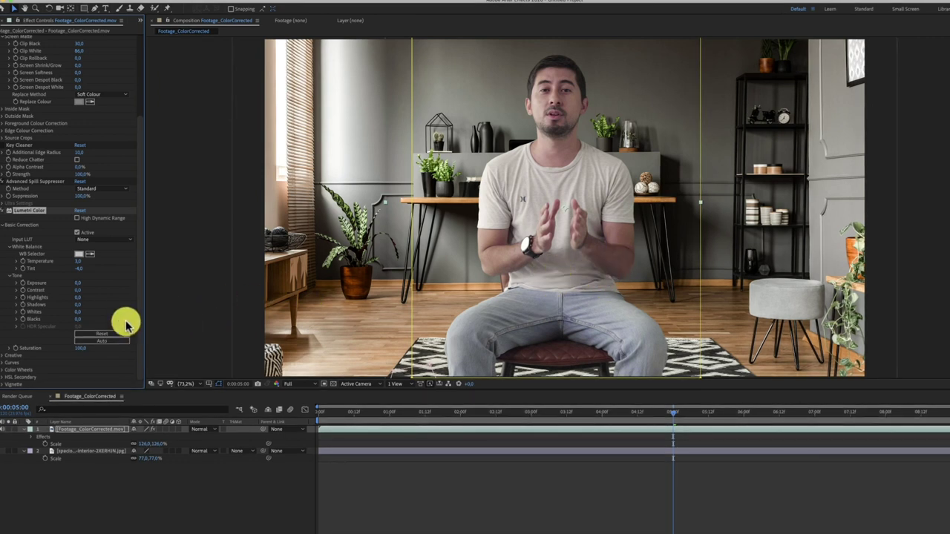
- Darken the footage's Shadows to -28 and sample a neutral area for white balance
left_click_drag(76, 305, 68, 305)
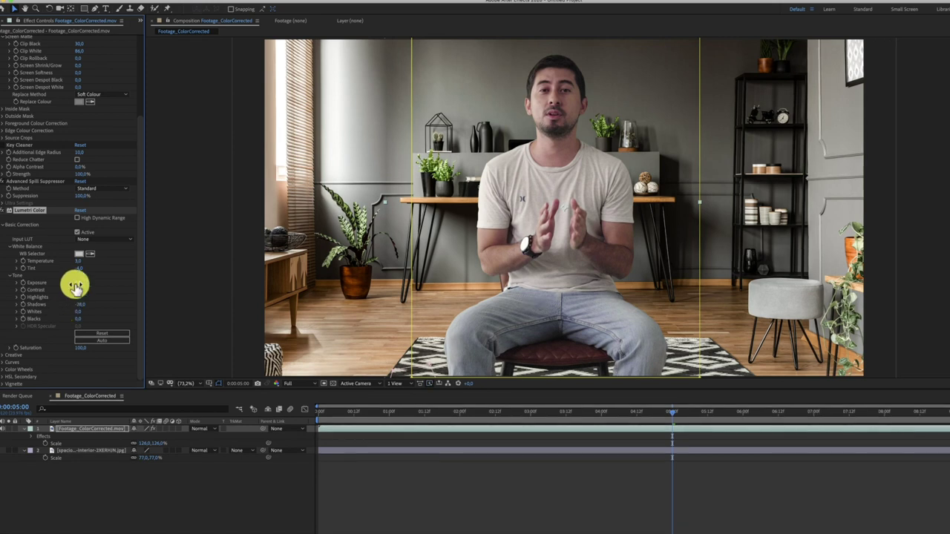
left_click(90, 254)
left_click(602, 166)
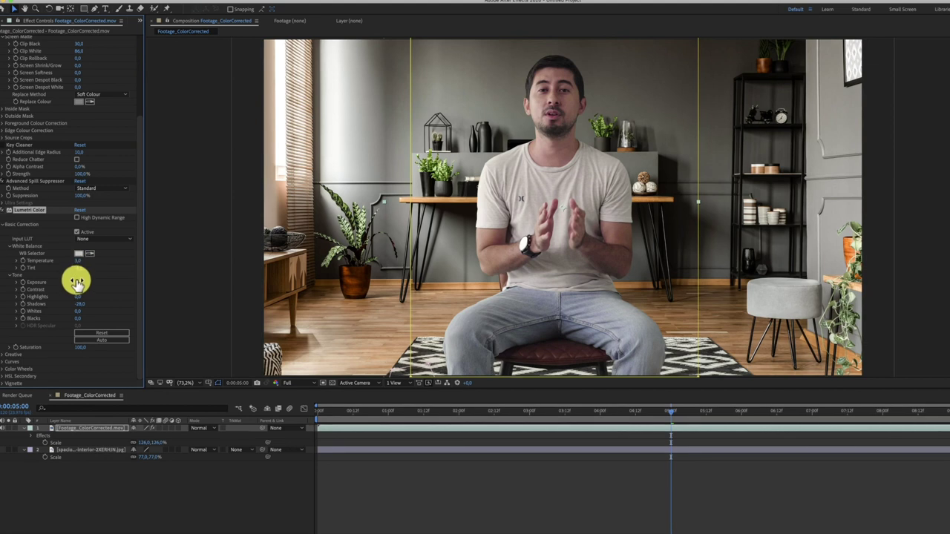
- Set the footage's Lumetri Exposure to 0.2, Tint -10.0 and Contrast 28
left_click_drag(77, 284, 78, 280)
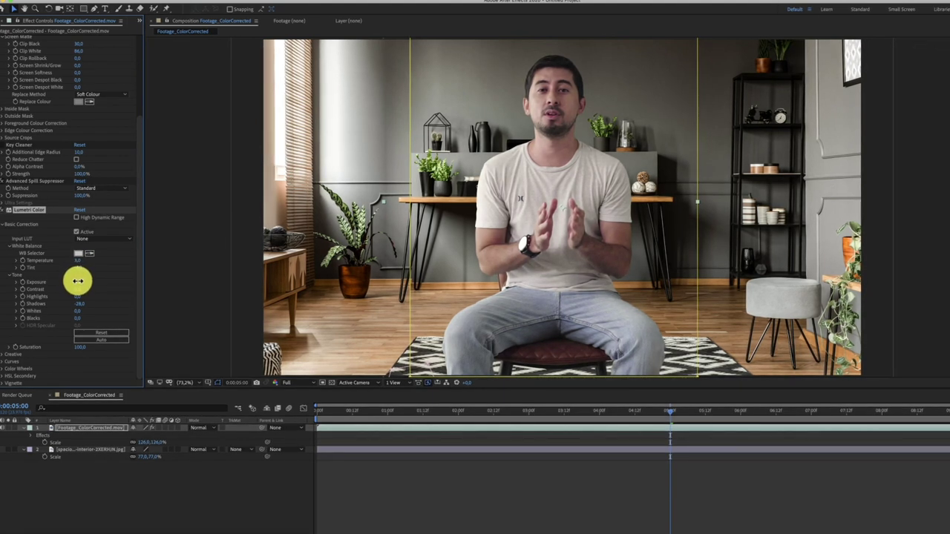
left_click_drag(77, 267, 76, 269)
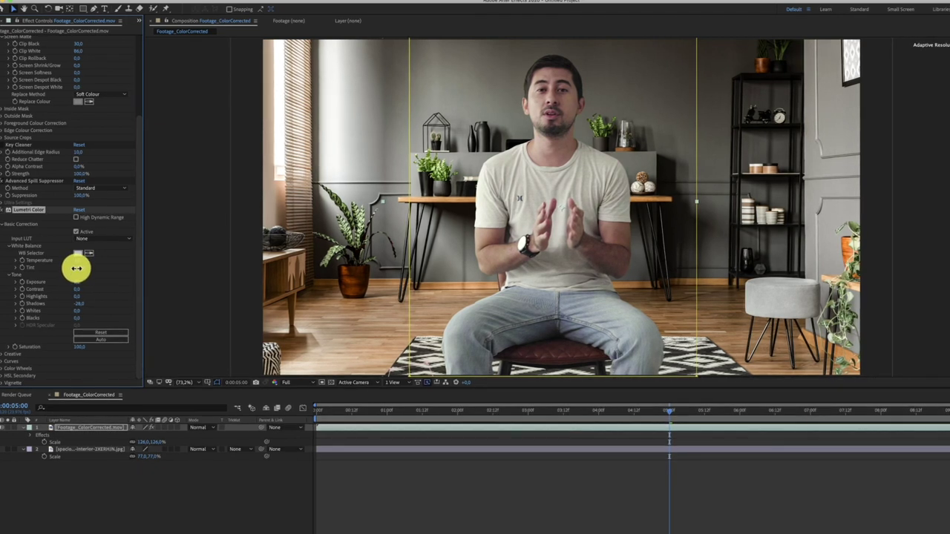
left_click_drag(76, 271, 74, 262)
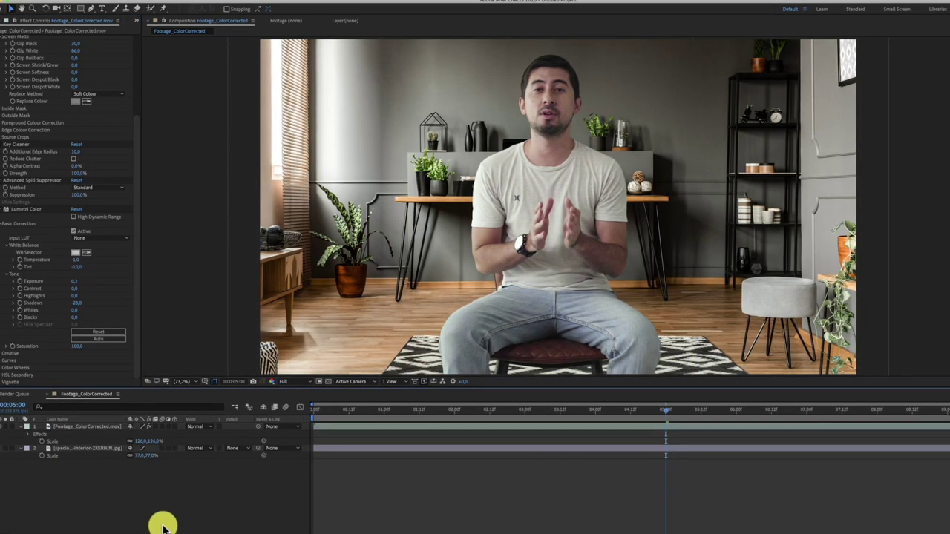
left_click_drag(77, 288, 87, 287)
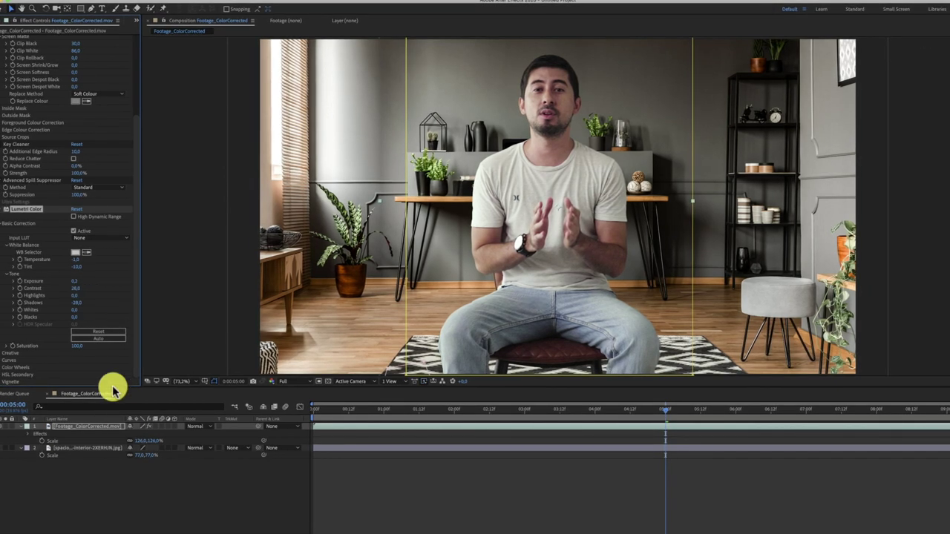
left_click(208, 513)
- Preview the composite from an earlier frame and park the playhead at 0:00:04:00
left_click_drag(663, 412, 516, 417)
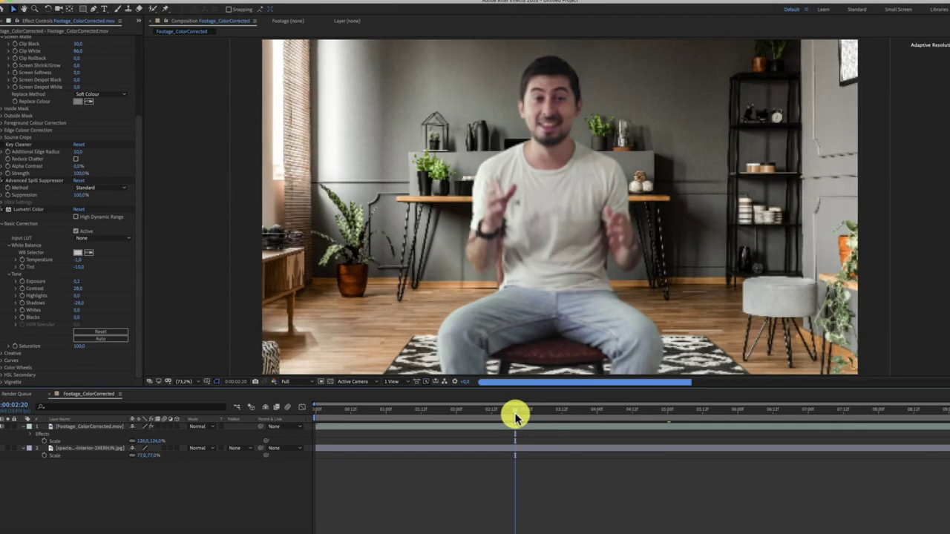
key("space")
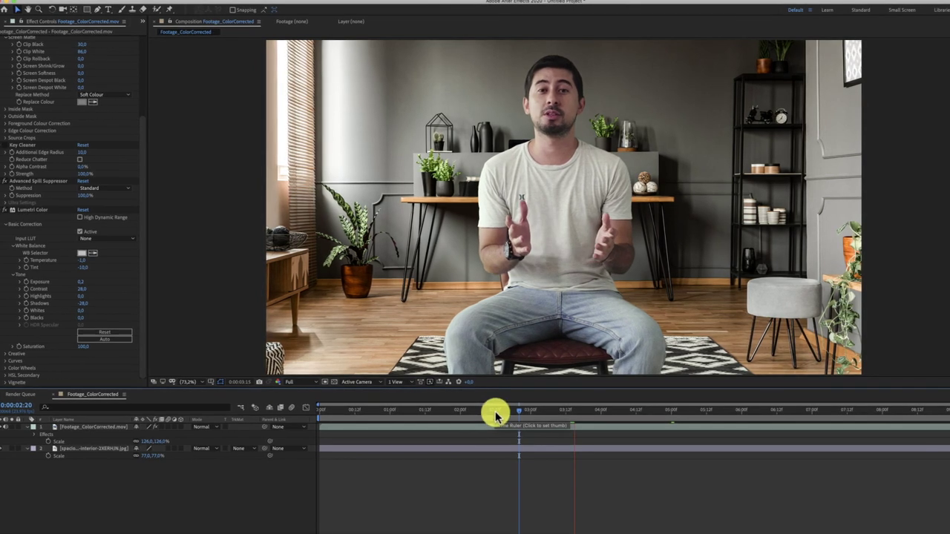
key("space")
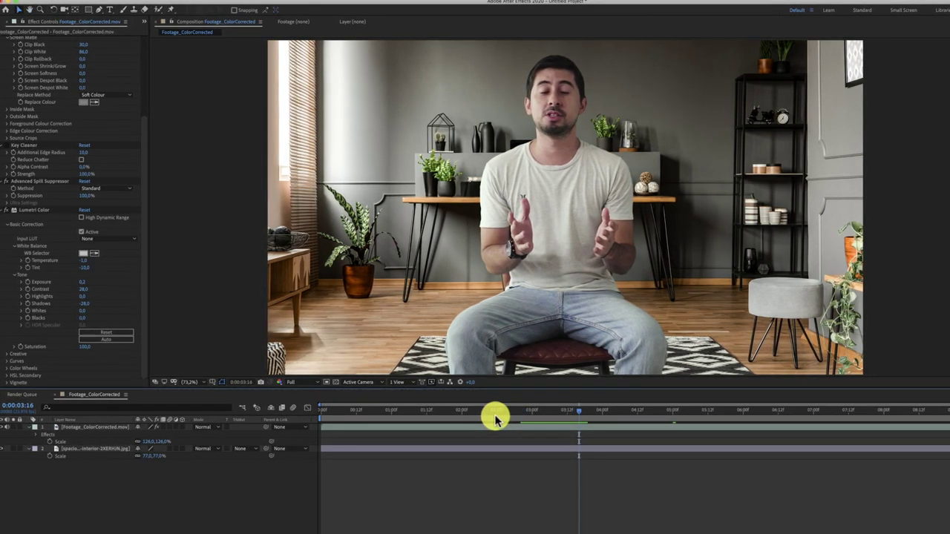
key("space")
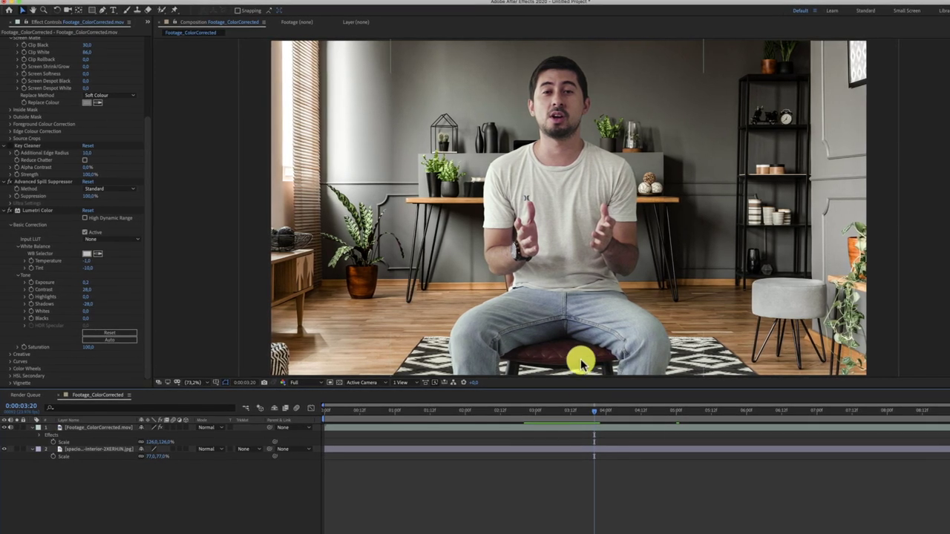
left_click_drag(591, 409, 608, 411)
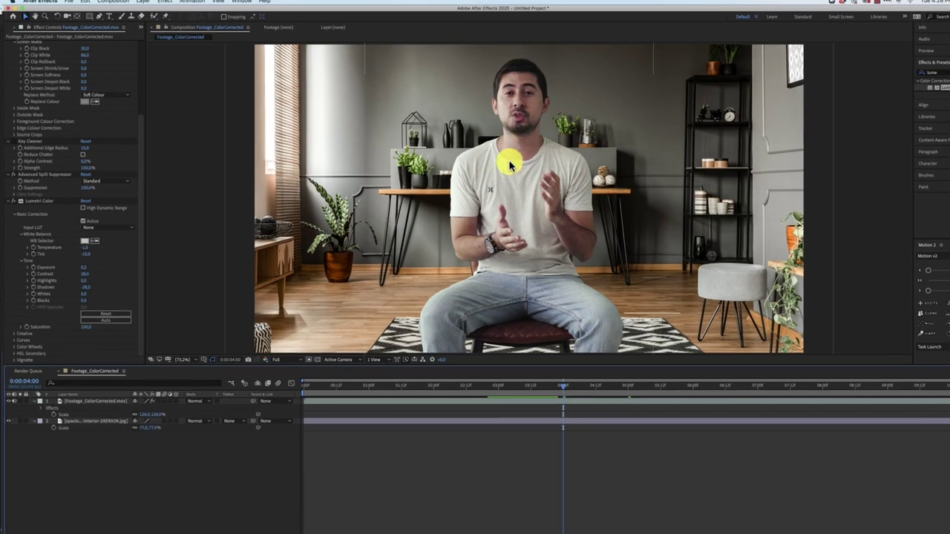
- Add a Noise effect to the living-room background photo with 12% Amount of Noise
left_click(116, 428)
left_click(907, 72)
type("noise")
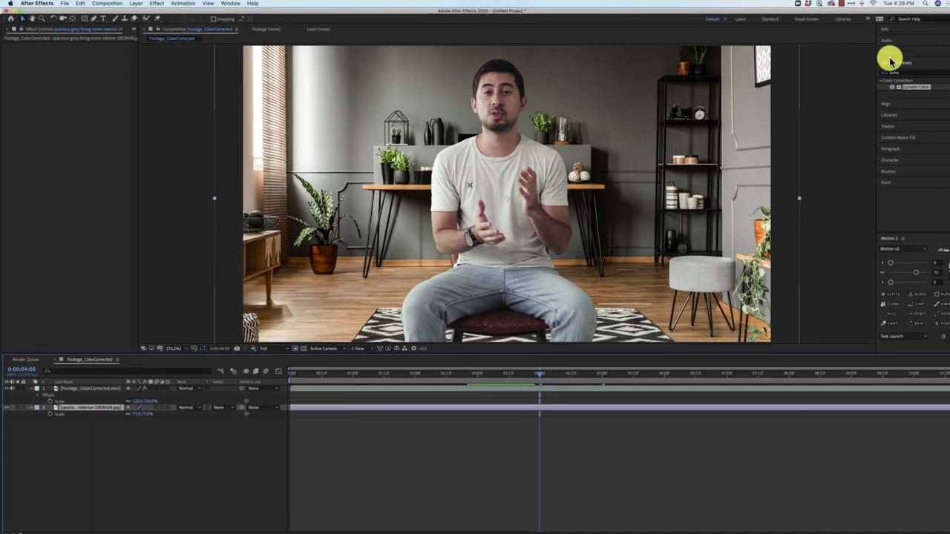
left_click_drag(904, 88, 106, 404)
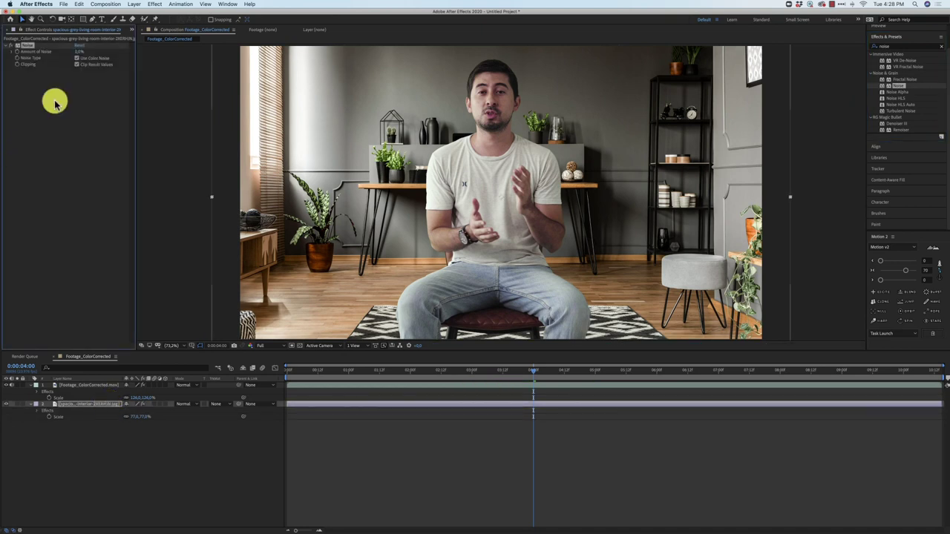
left_click_drag(79, 52, 84, 52)
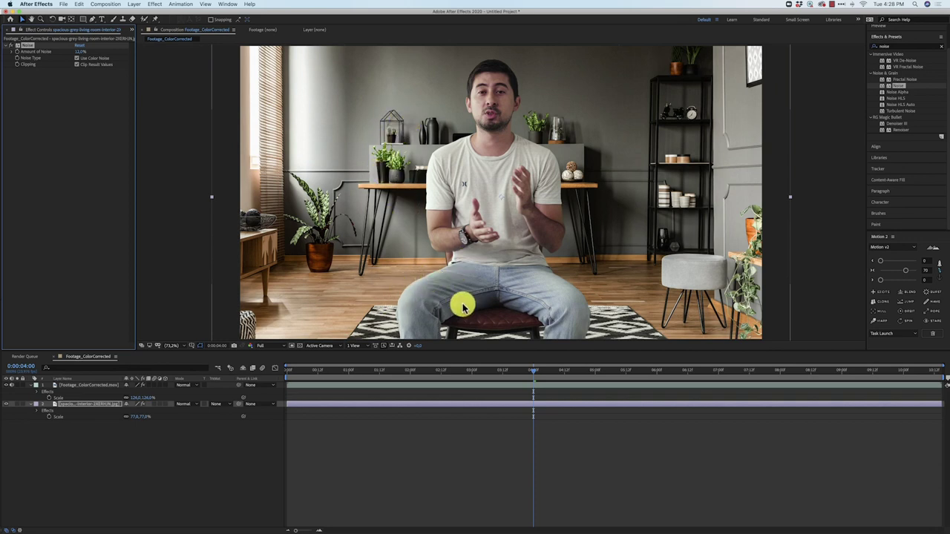
left_click(174, 453)
- Create a new adjustment layer and apply Lumetri Color to it
right_click(183, 446)
mouse_move(199, 451)
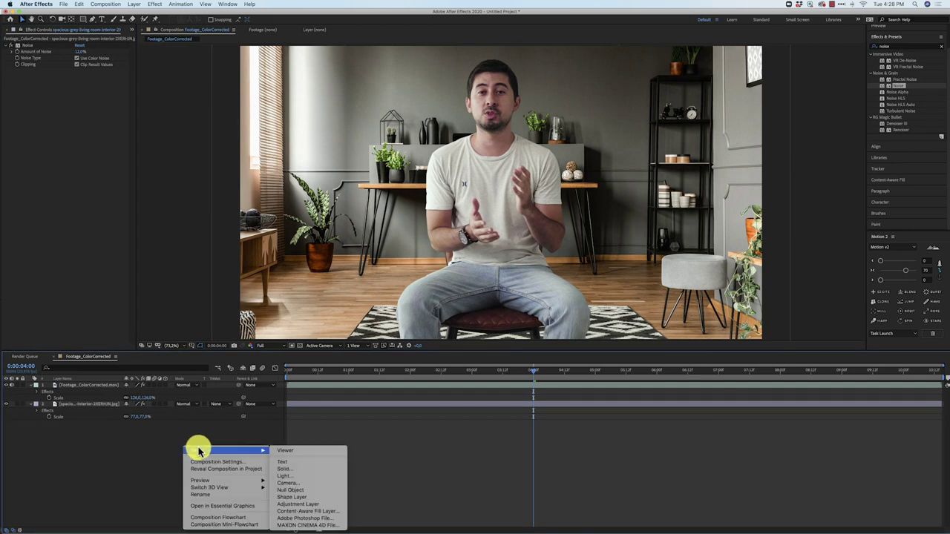
left_click(289, 505)
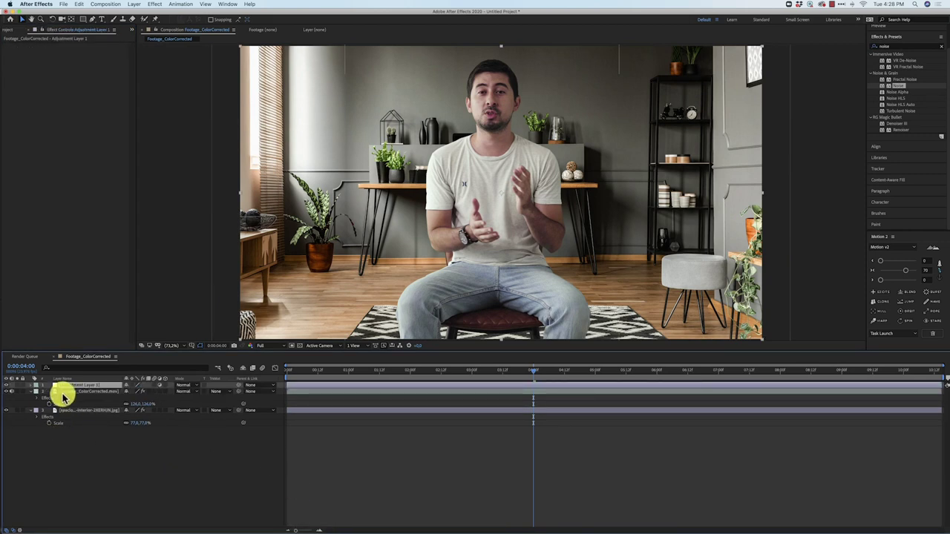
left_click(909, 47)
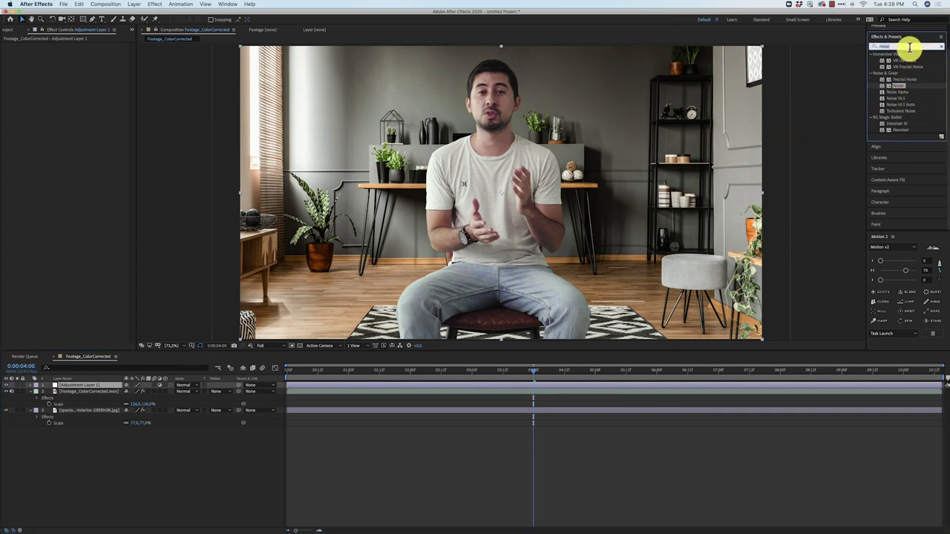
type("lume")
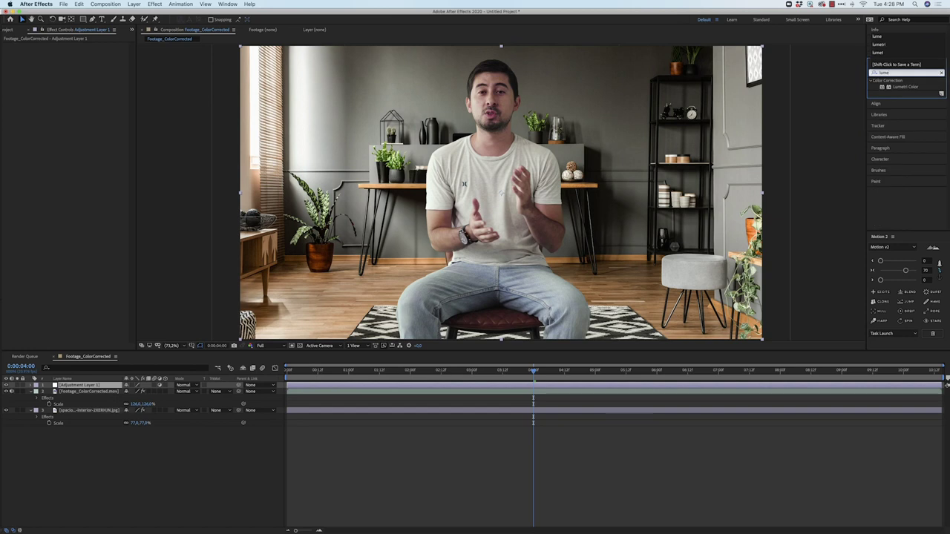
left_click_drag(905, 87, 91, 385)
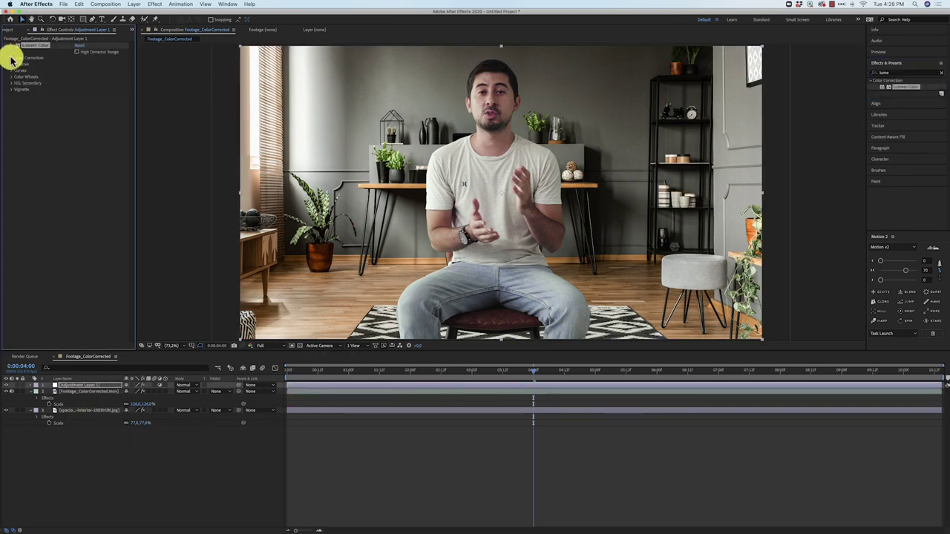
- Tint the shadows and highlights in the adjustment layer's Lumetri Creative settings
left_click(11, 59)
left_click(13, 173)
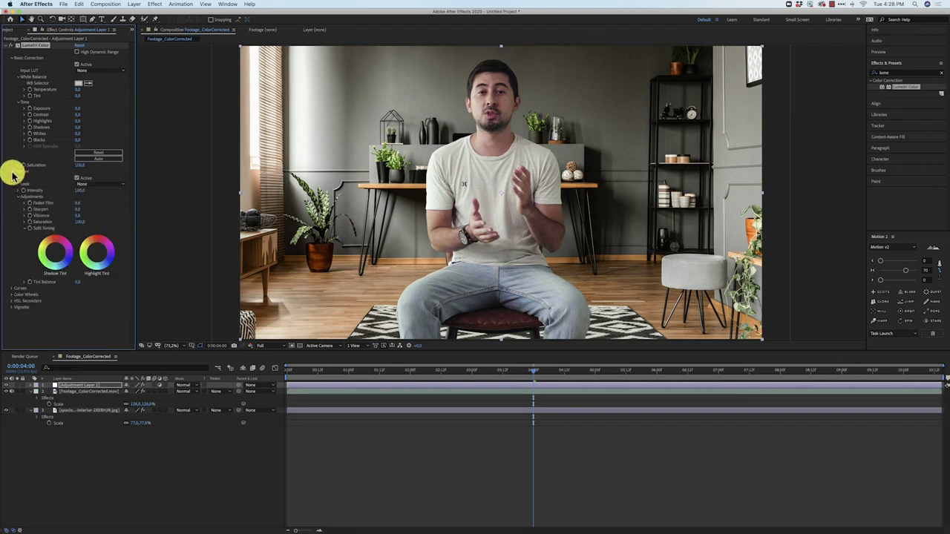
left_click_drag(56, 252, 53, 255)
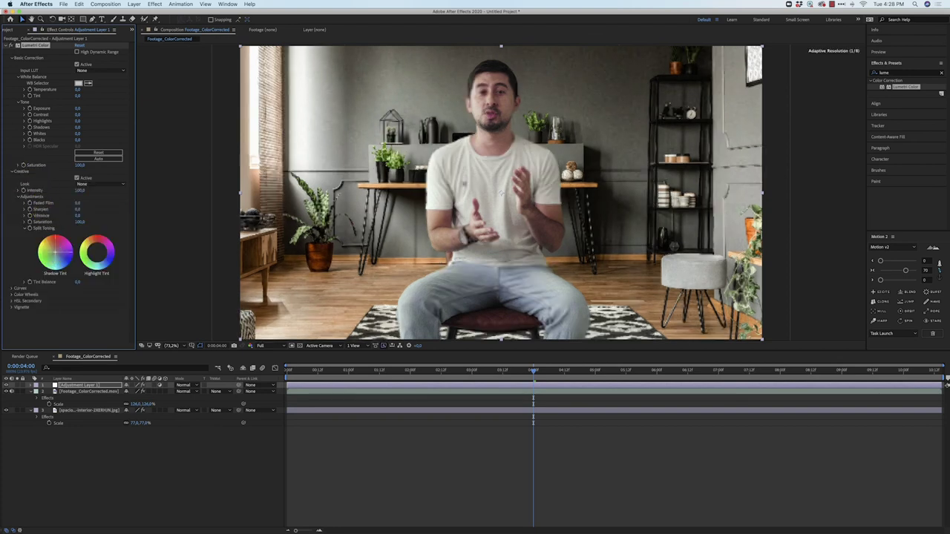
left_click(96, 252)
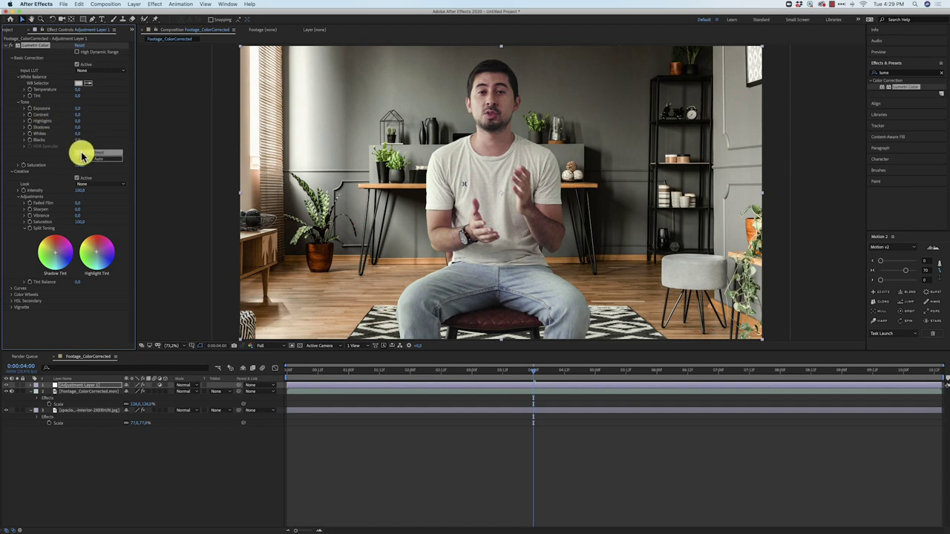
left_click(12, 172)
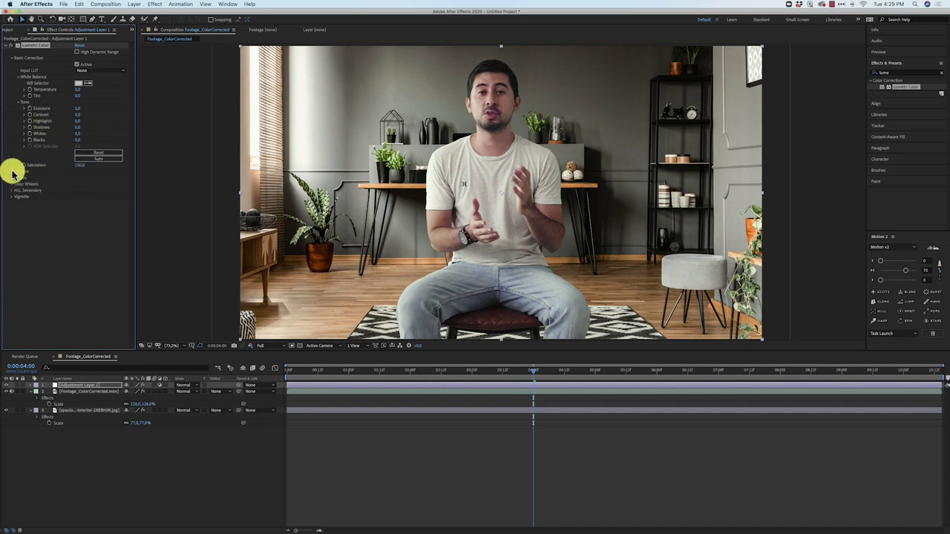
- Reshape the adjustment layer's RGB curve, pulling down the upper point to tame highlights
left_click(15, 182)
scroll(22, 184, "down", 4)
mouse_move(22, 184)
left_mouse_down()
mouse_move(43, 173)
mouse_move(33, 180)
left_mouse_up()
left_click(104, 109)
left_click_drag(104, 110, 124, 97)
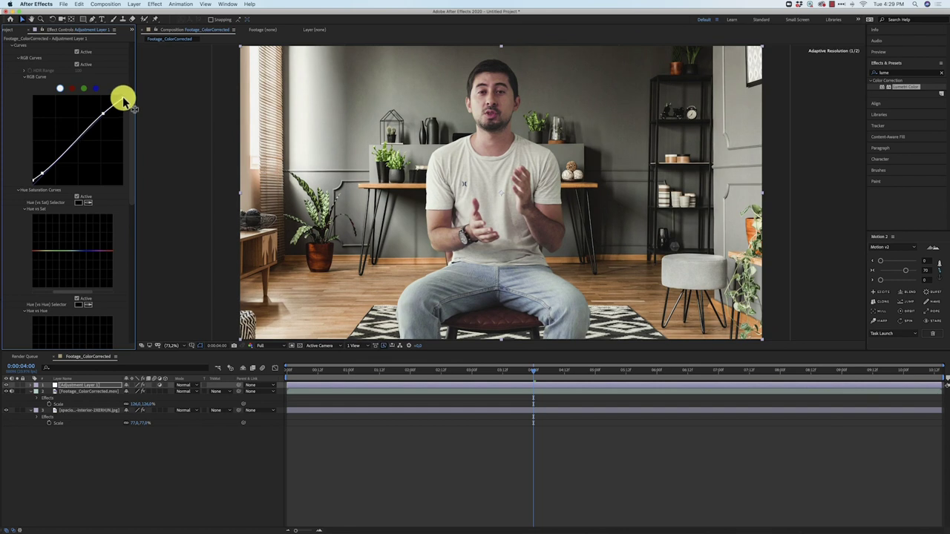
left_click(84, 410)
left_click(899, 73)
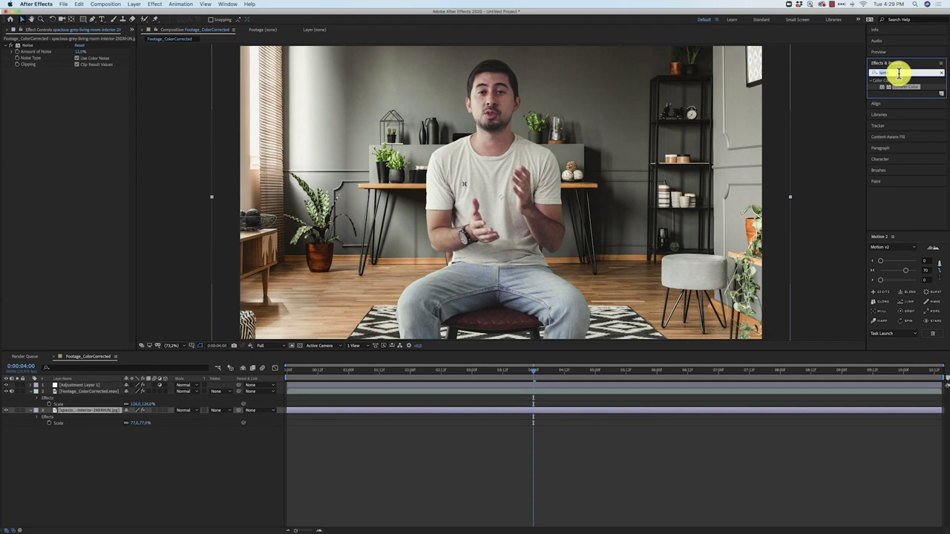
- Apply Camera Lens Blur to the living-room background with Blur Radius 3
type("blur")
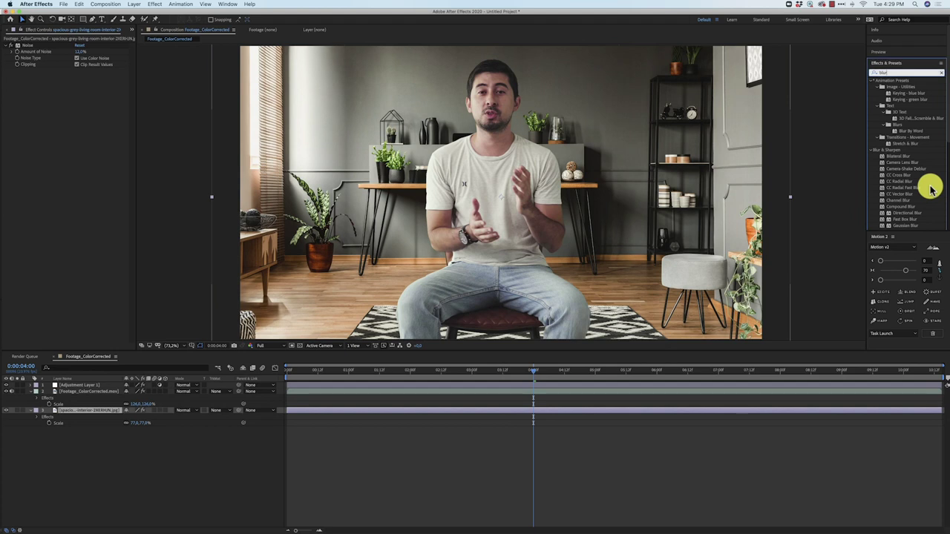
left_click(914, 164)
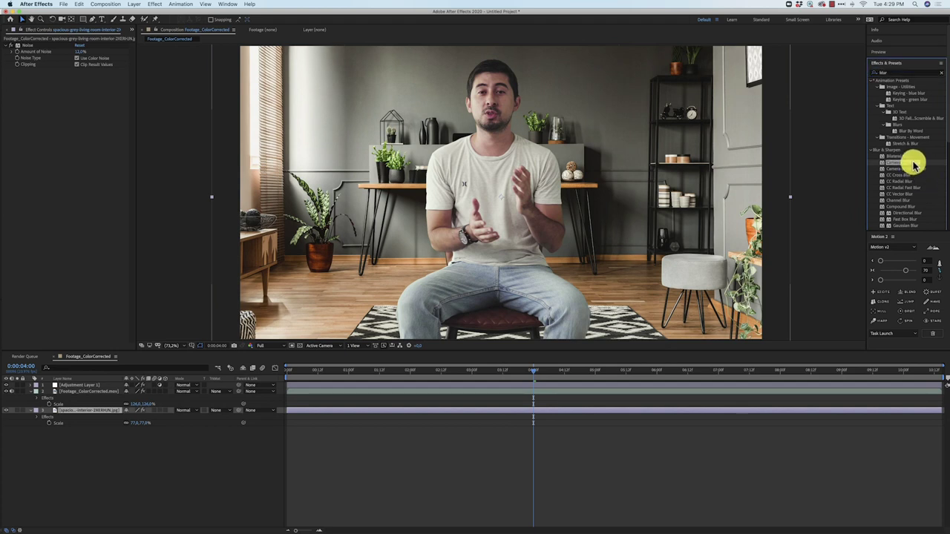
left_click_drag(914, 164, 101, 414)
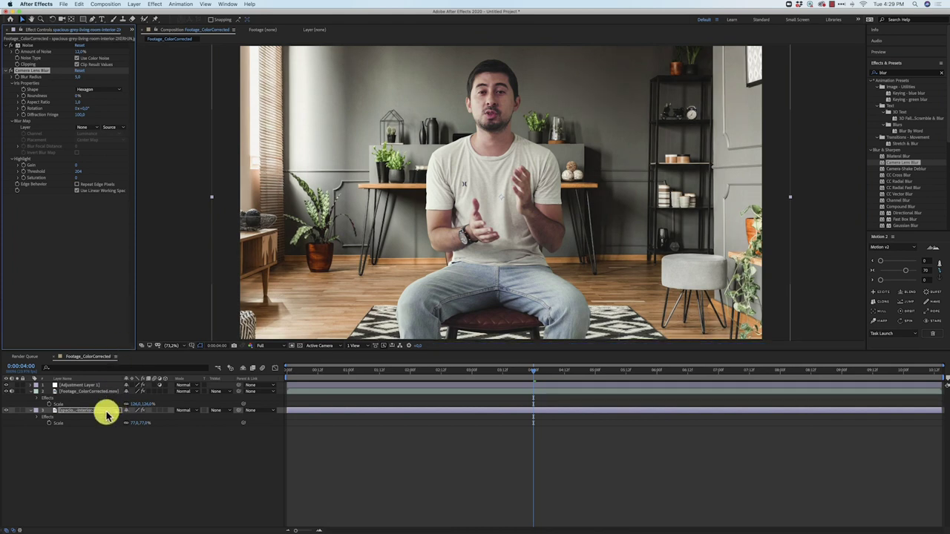
left_click(78, 76)
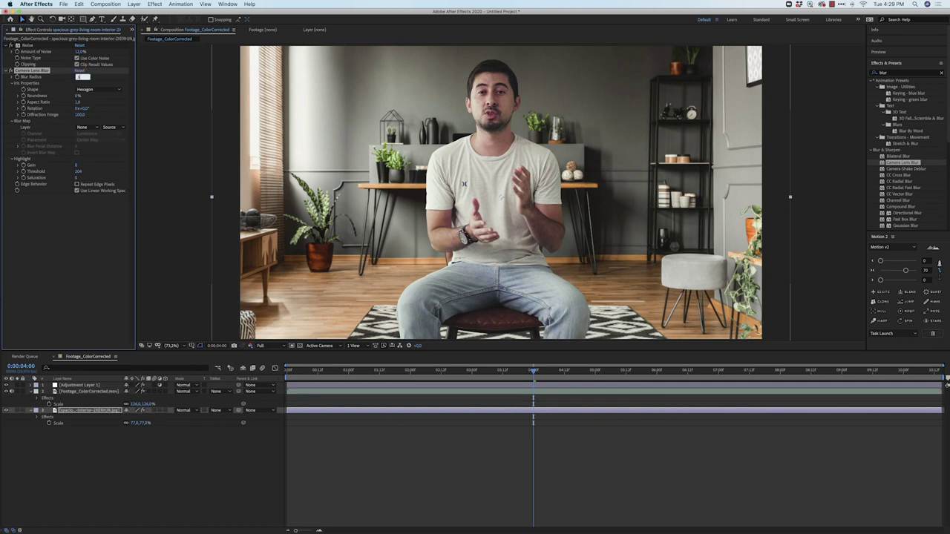
key("Return")
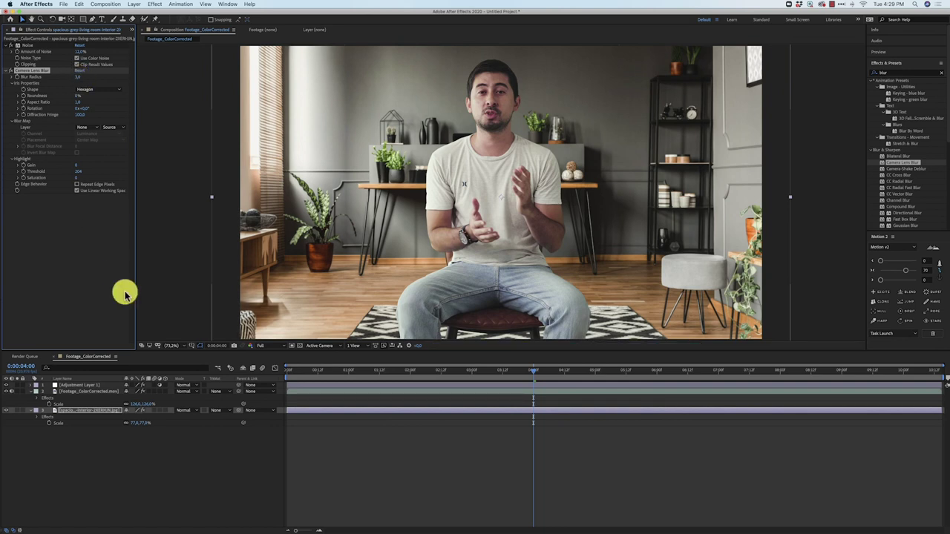
left_click(221, 463)
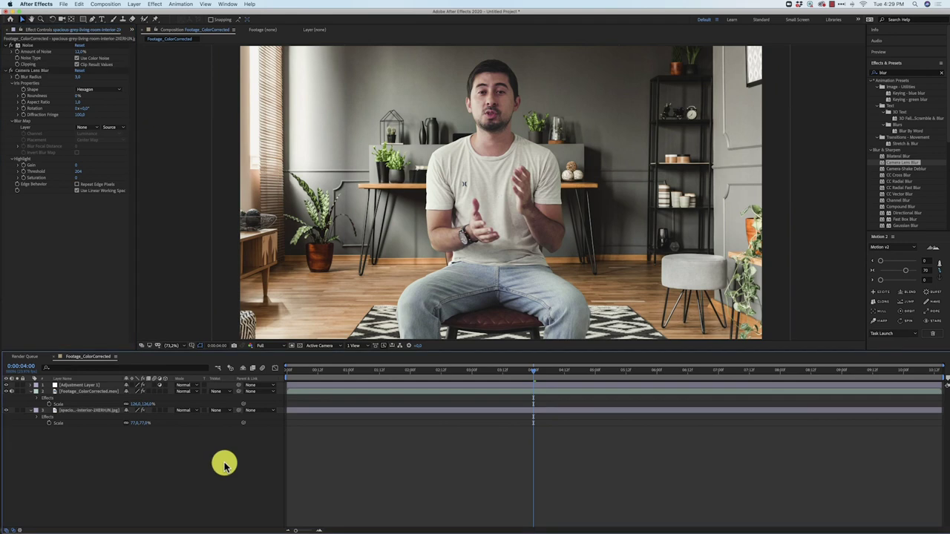